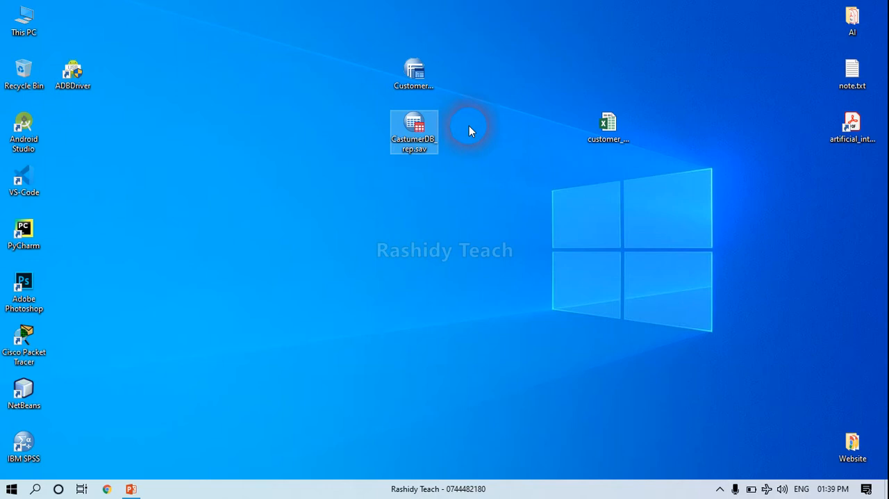
Open the data file CastumerDB_rep.sav from the desktop and look through its cases and variables.
double_click(402, 127)
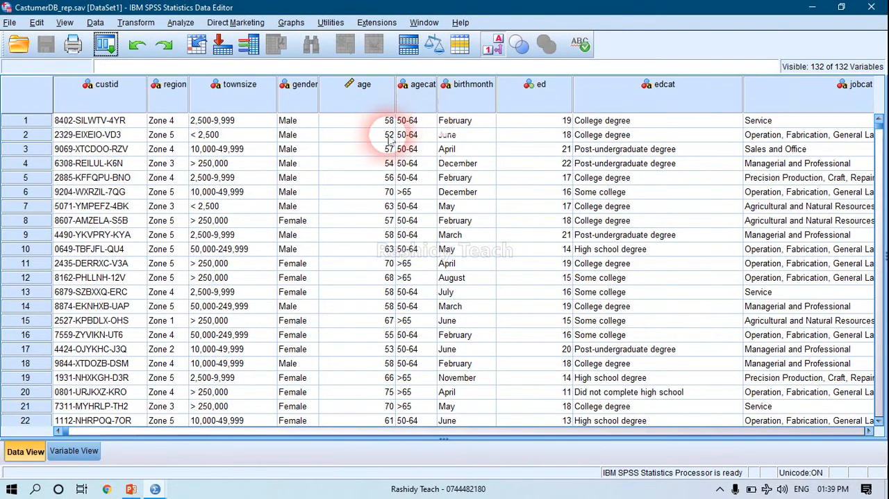
scroll(467, 221, down, 5)
scroll(417, 228, down, 10)
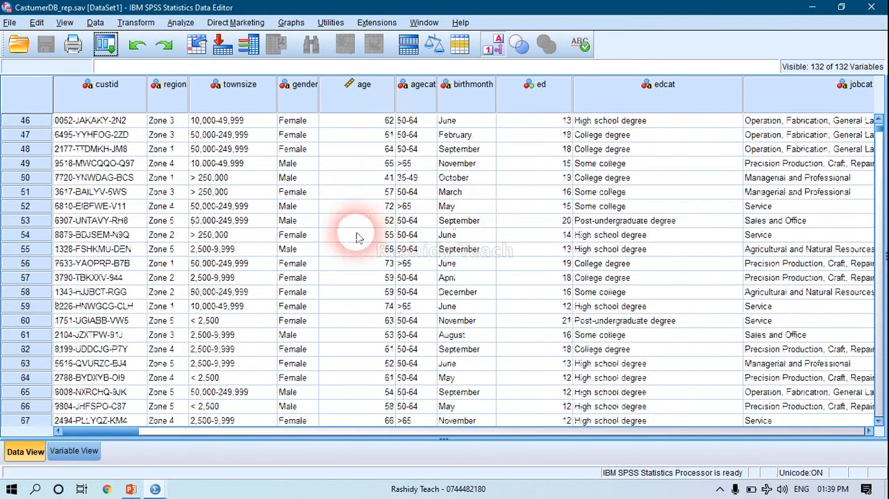
scroll(354, 234, up, 16)
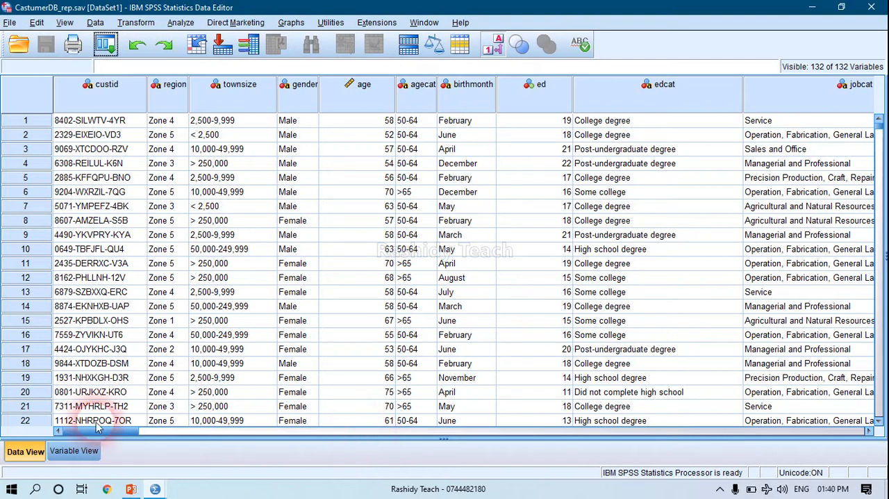
drag(97, 427, 180, 445)
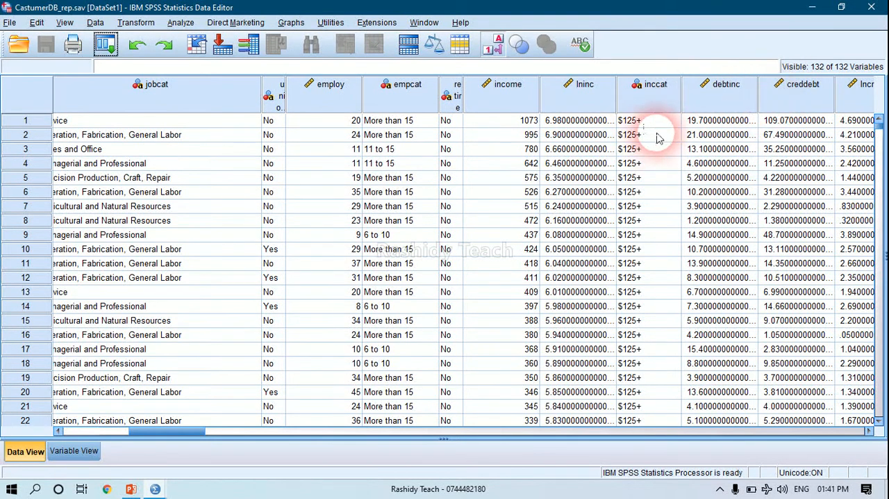
Start computing a new variable and name the target variable Dr_Cr.
click(139, 22)
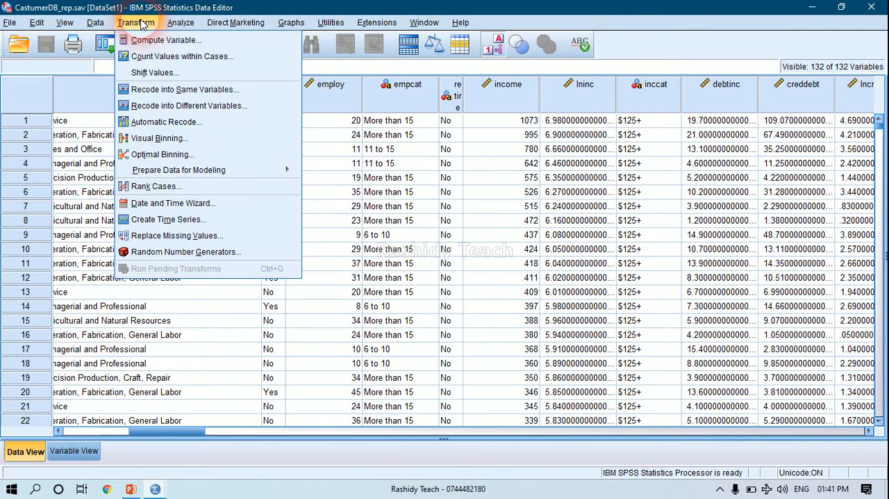
click(142, 23)
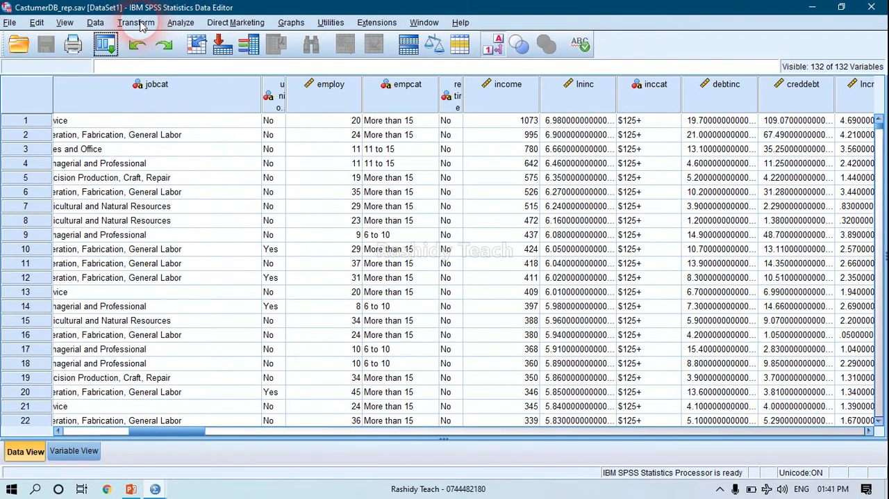
click(142, 23)
click(141, 23)
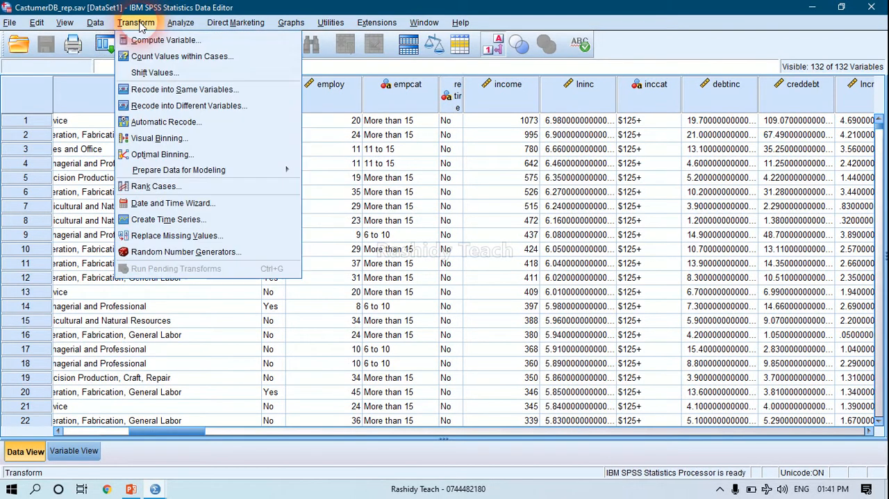
click(141, 24)
click(160, 59)
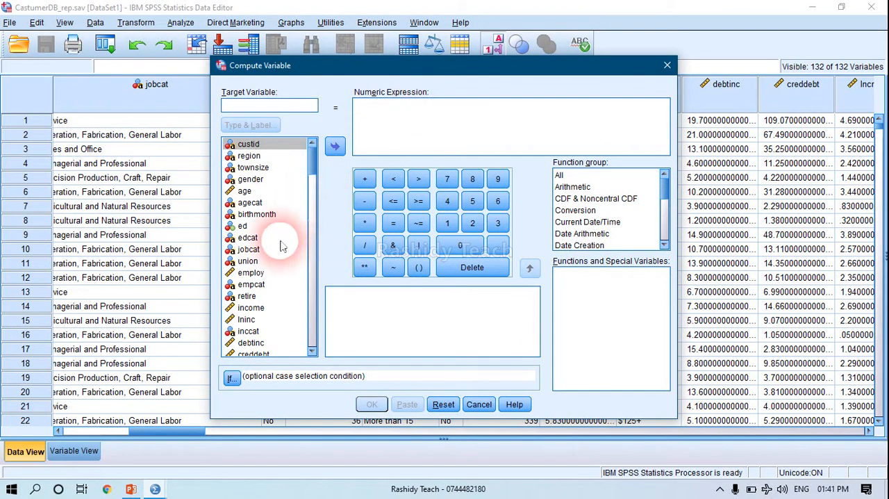
drag(313, 166, 313, 167)
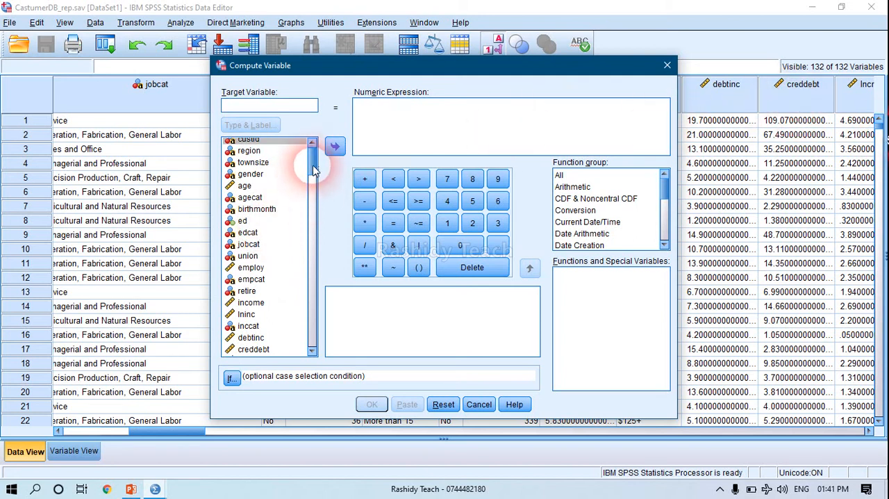
scroll(312, 169, down, 1)
click(263, 334)
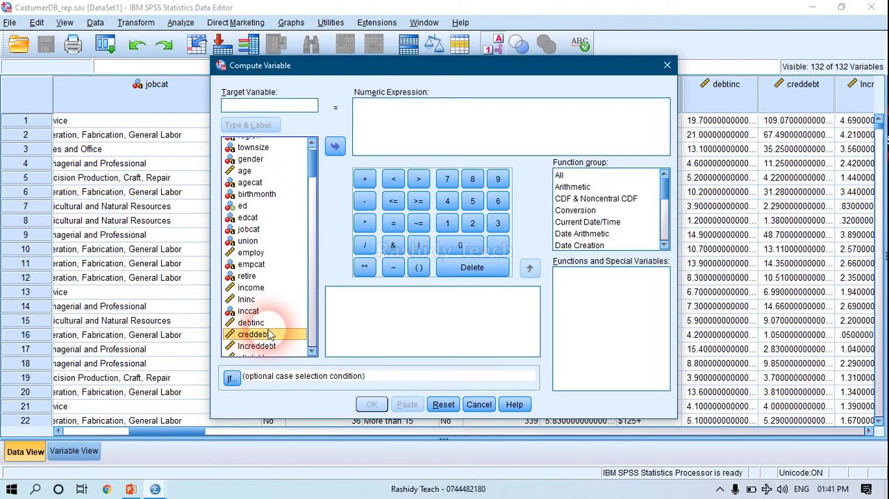
click(270, 107)
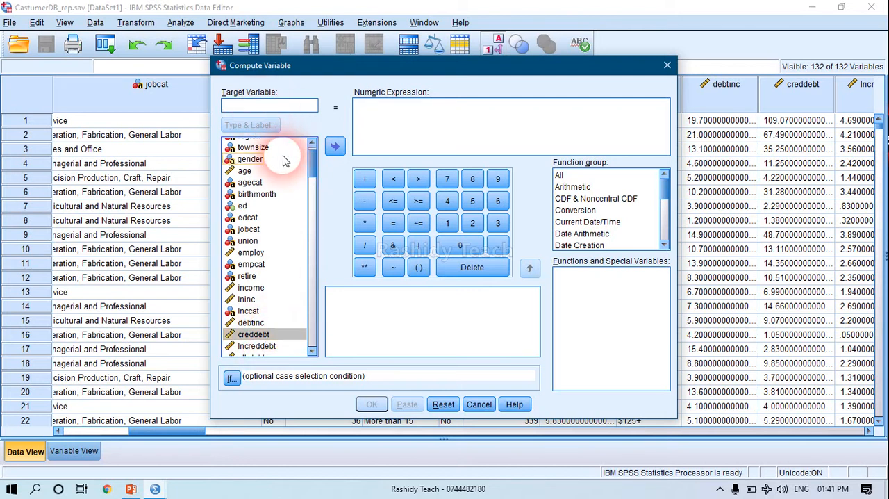
text(c)
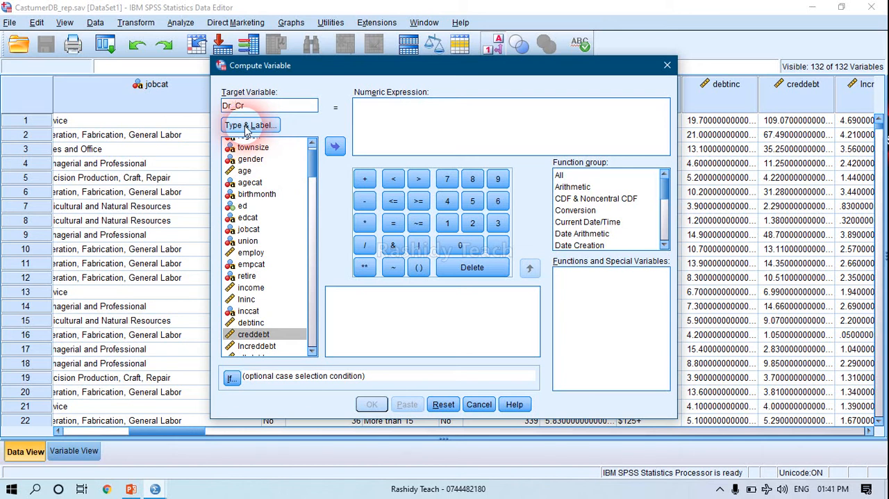
Set the numeric expression to creddebt - debtinc, run the computation, and minimize the output window.
click(260, 335)
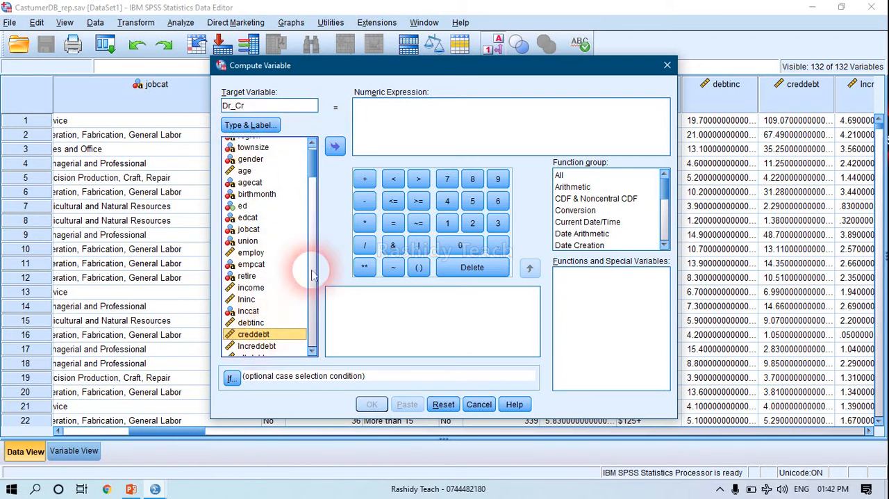
double_click(277, 335)
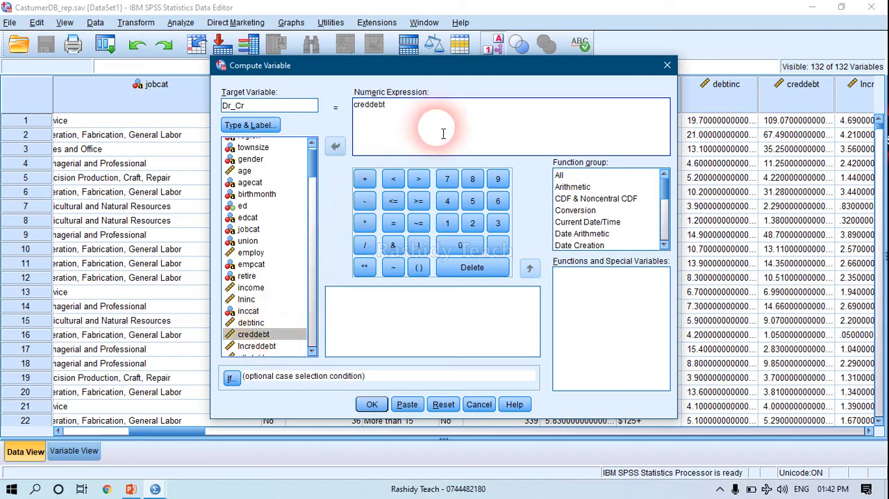
click(364, 200)
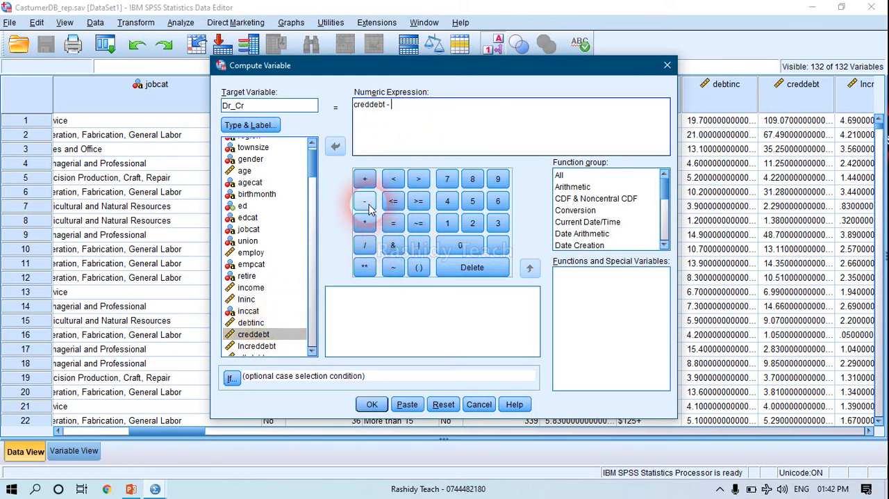
double_click(269, 324)
click(373, 405)
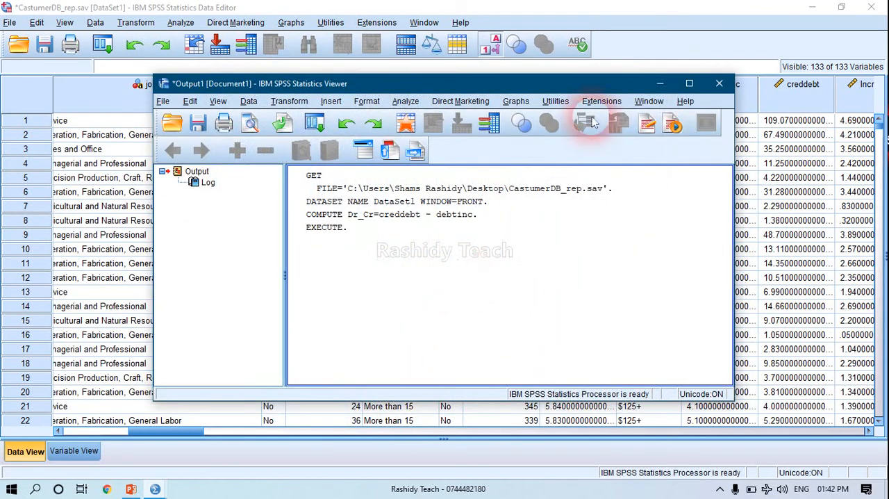
click(660, 83)
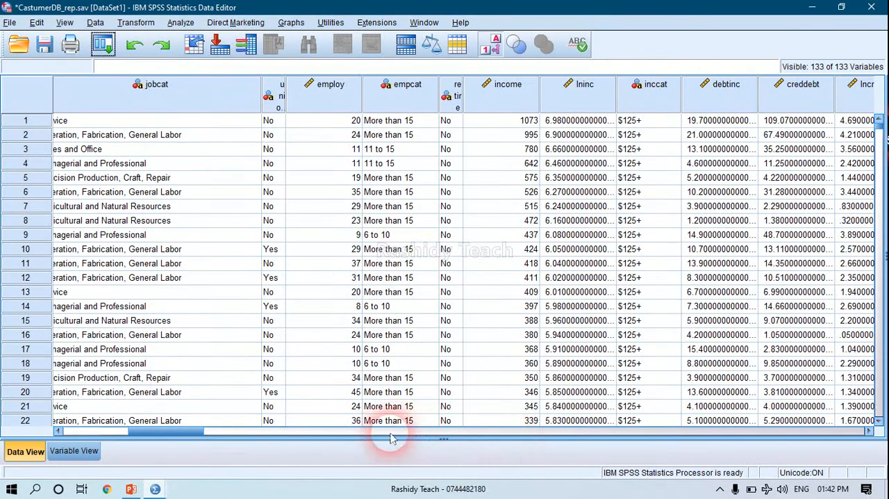
Examine the computed values in the Dr_Cr column at the end of the dataset.
drag(178, 432, 827, 423)
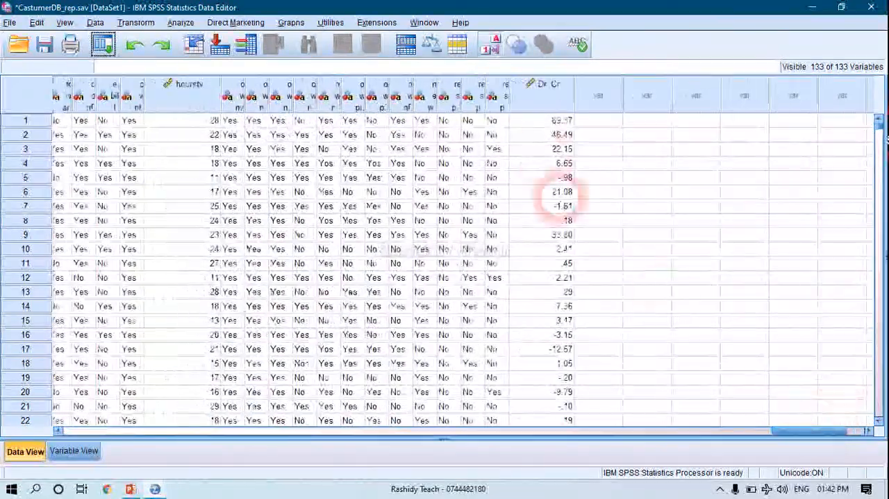
click(553, 120)
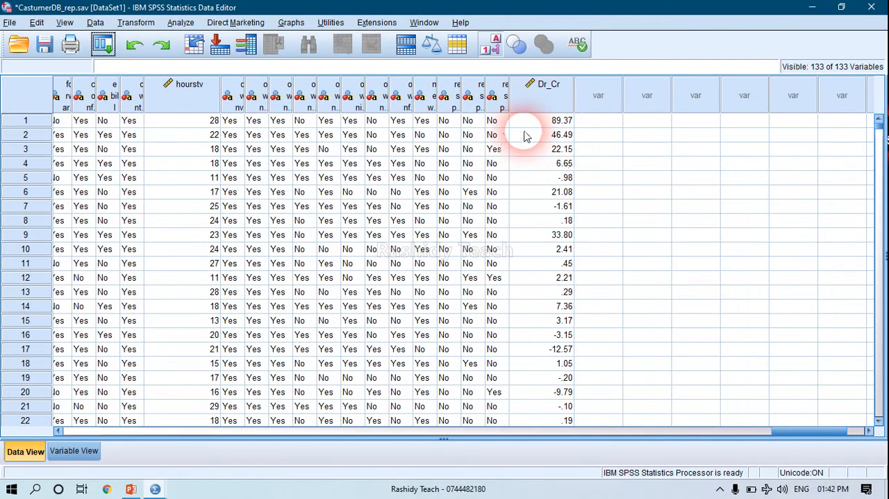
click(559, 121)
scroll(566, 222, down, 15)
scroll(564, 229, down, 20)
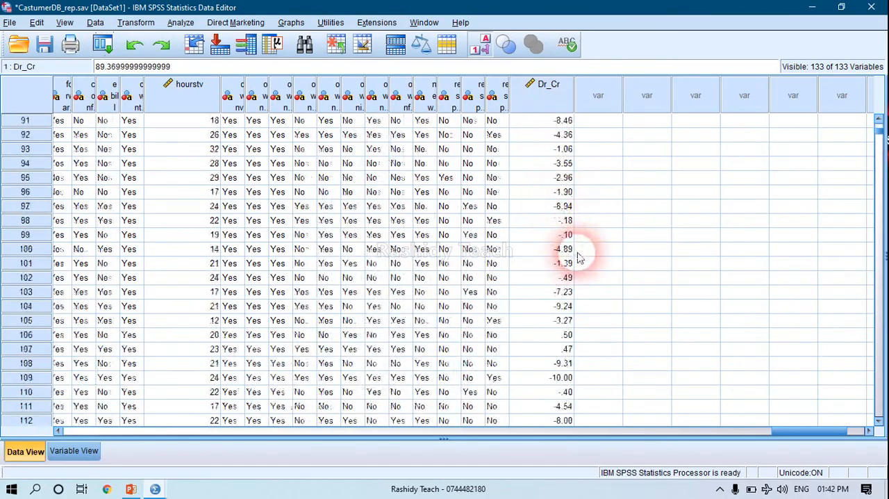
scroll(506, 181, up, 20)
scroll(528, 164, up, 10)
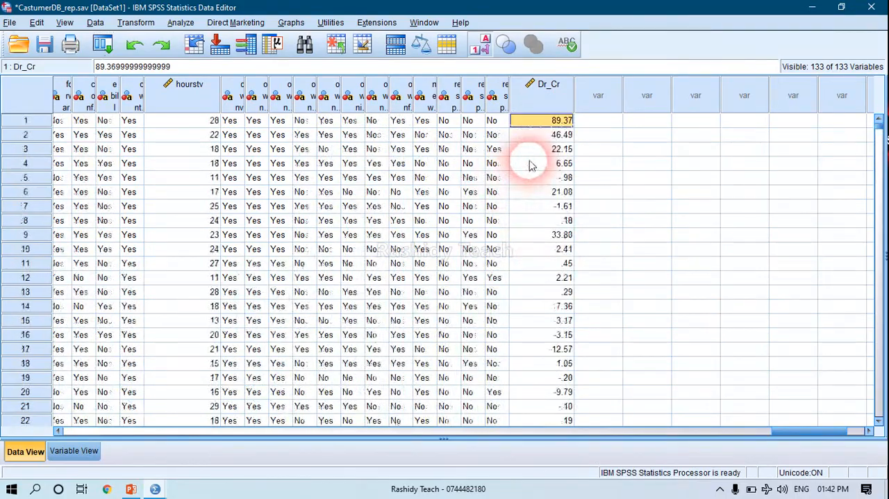
drag(784, 432, 62, 434)
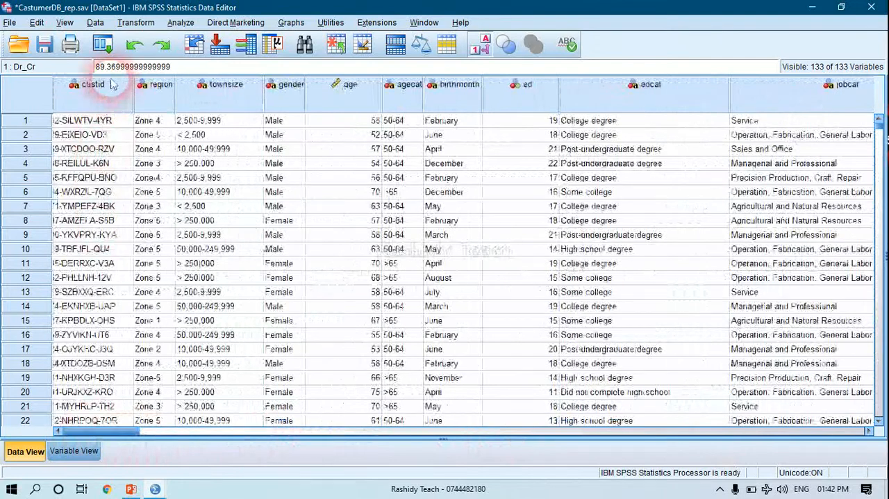
Review the function groups and the optional case selection condition of Compute Variable, and close it without running.
click(122, 26)
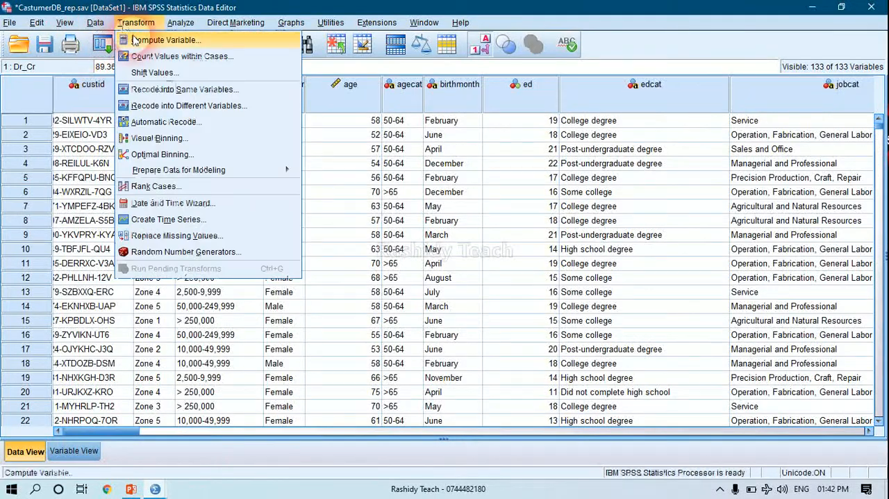
click(149, 39)
mouse_move(665, 184)
mouse_down()
mouse_move(665, 233)
mouse_move(665, 189)
mouse_up()
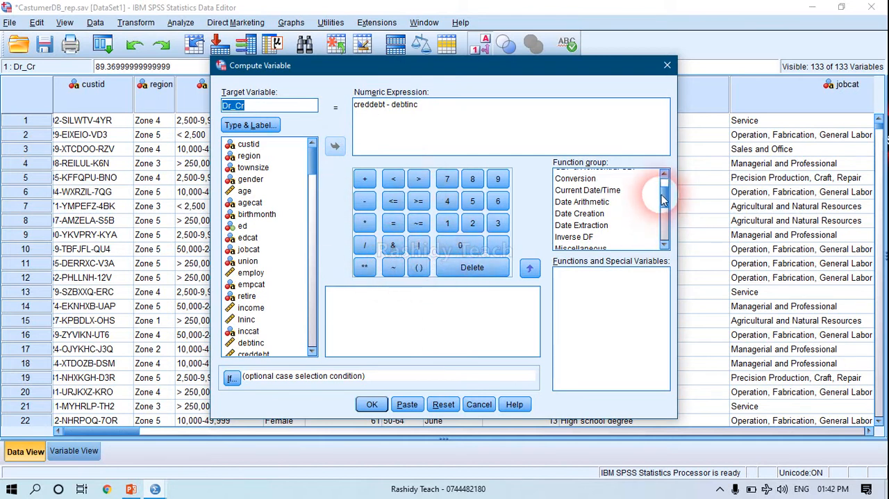
drag(665, 197, 668, 237)
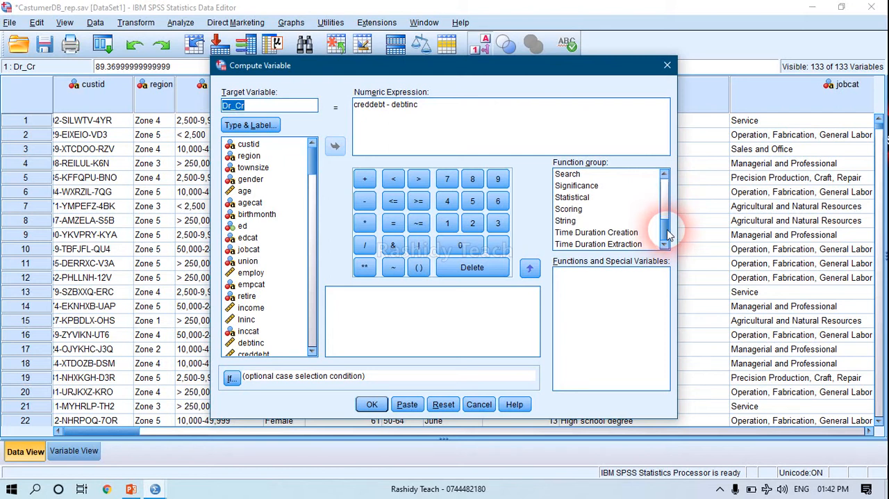
drag(667, 236, 666, 178)
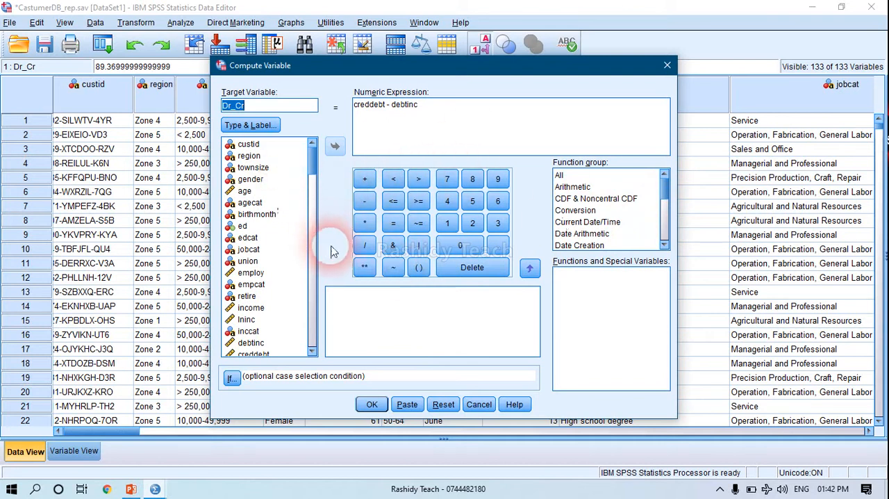
click(232, 379)
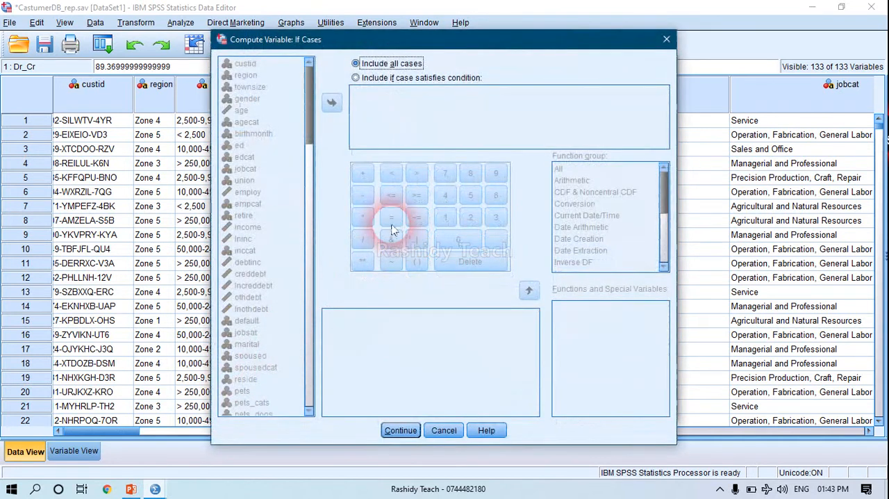
click(666, 43)
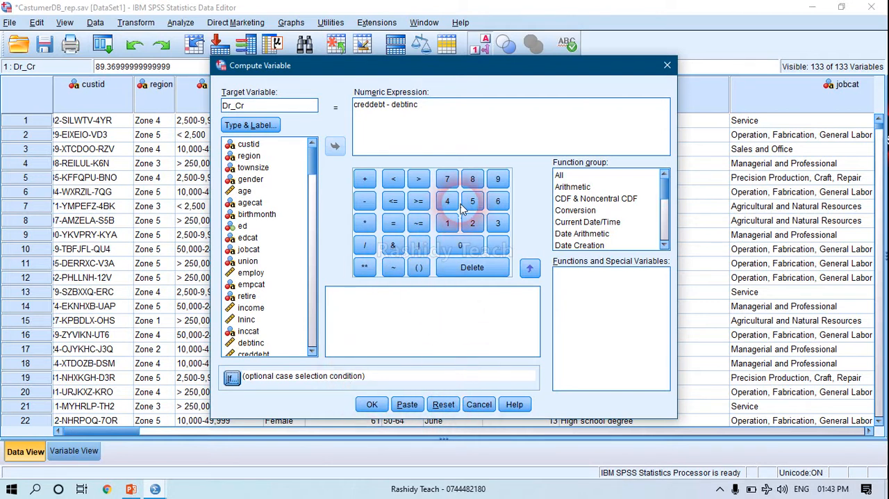
click(667, 68)
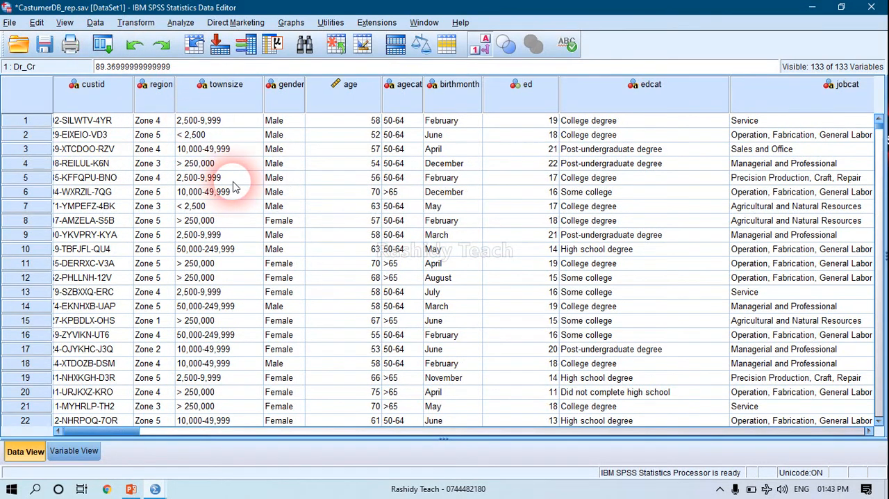
Review the Select Cases options and the list of available variables, and close the dialog without selecting anything.
mouse_move(111, 432)
mouse_down()
mouse_move(121, 434)
mouse_move(110, 434)
mouse_up()
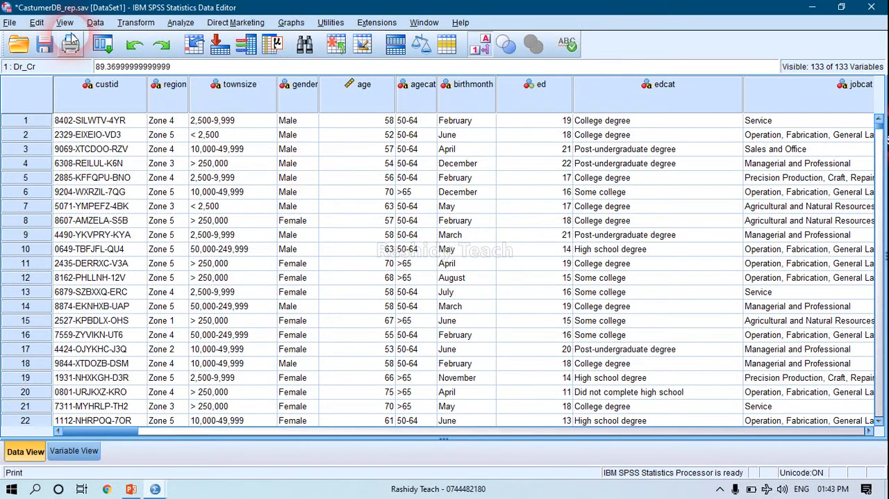
click(95, 22)
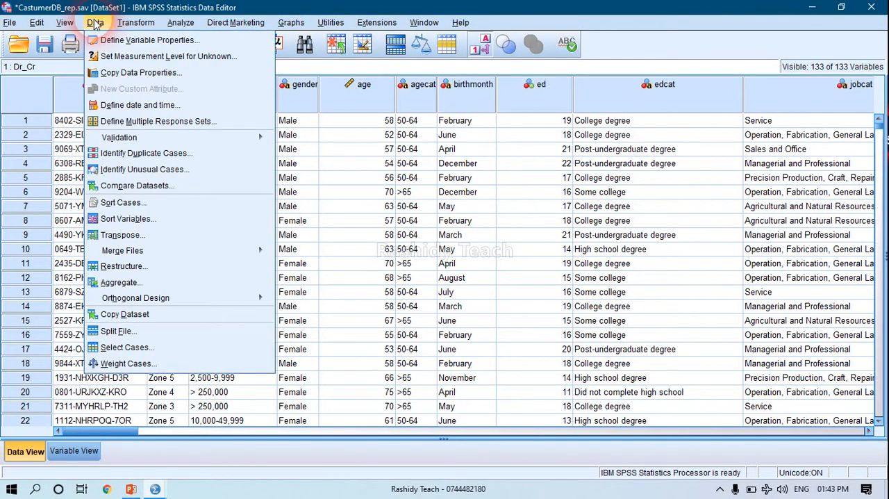
click(92, 23)
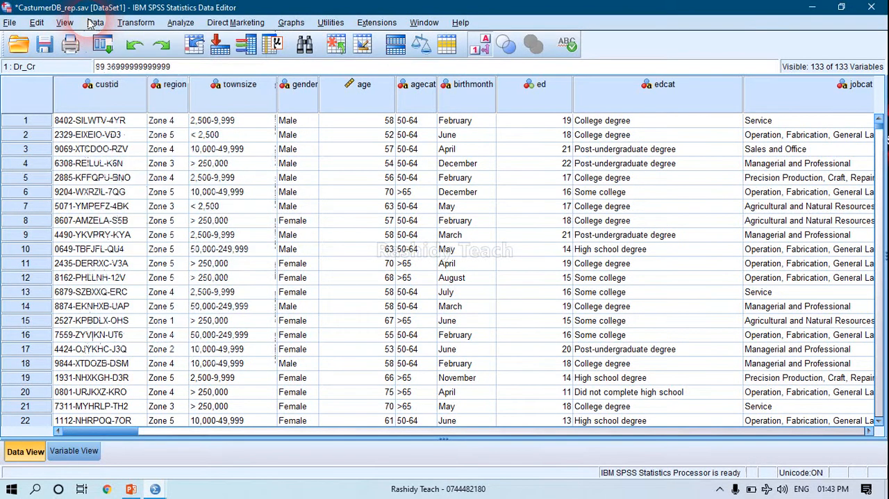
click(92, 23)
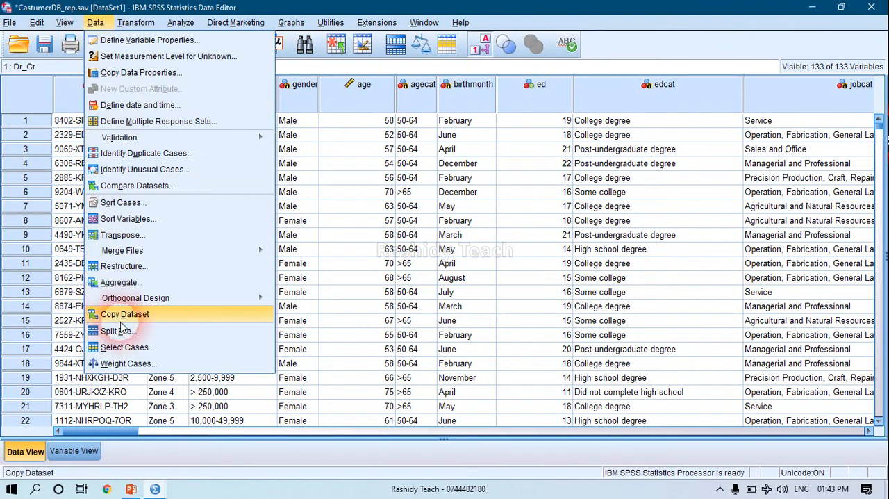
click(125, 347)
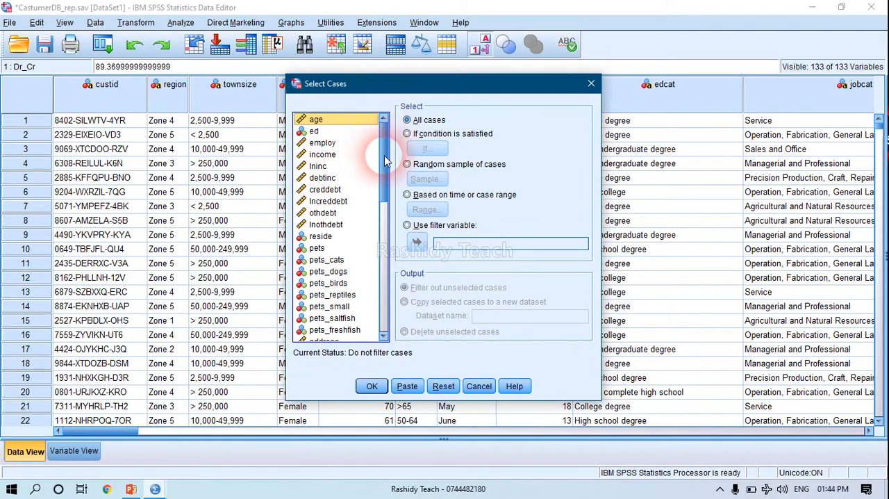
scroll(386, 161, down, 1)
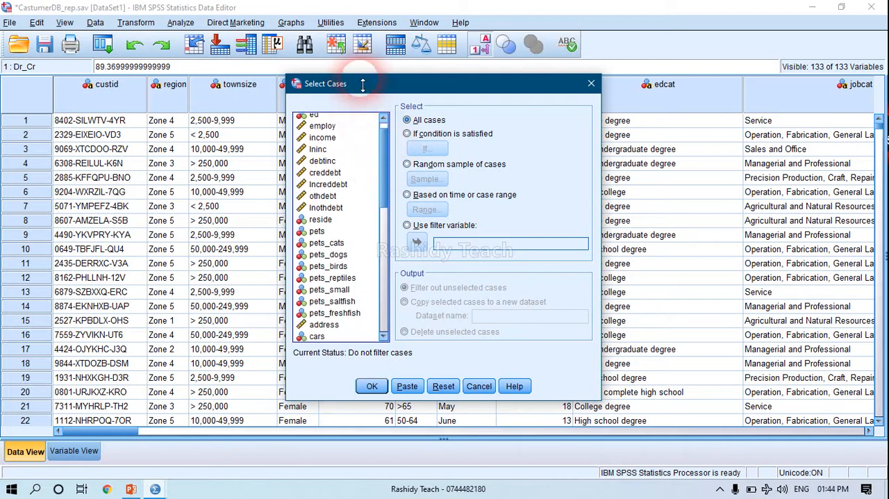
drag(362, 84, 353, 99)
click(323, 295)
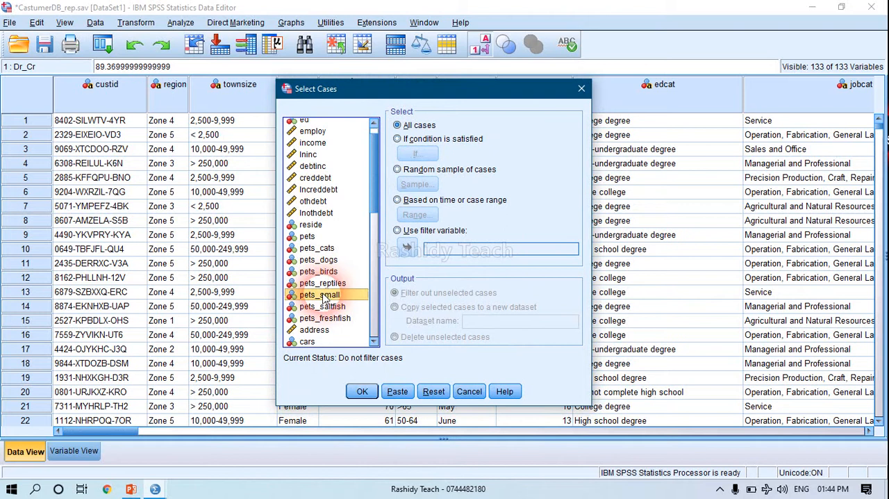
click(373, 221)
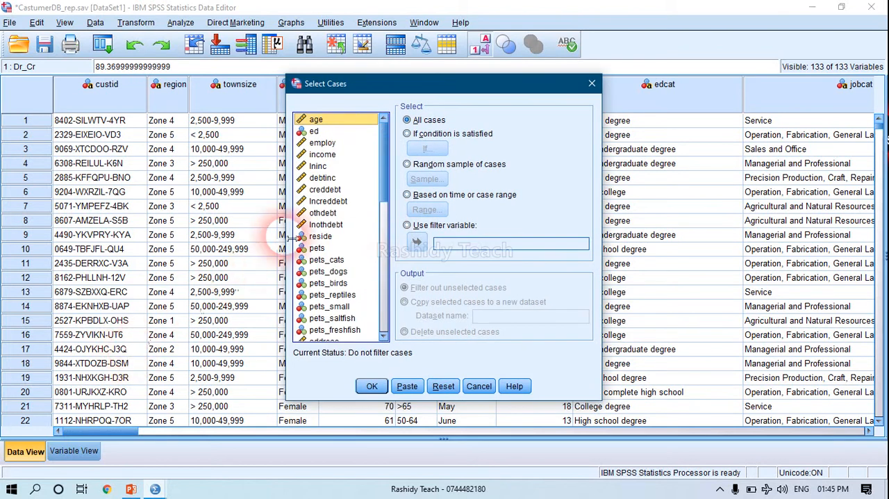
drag(386, 184, 386, 167)
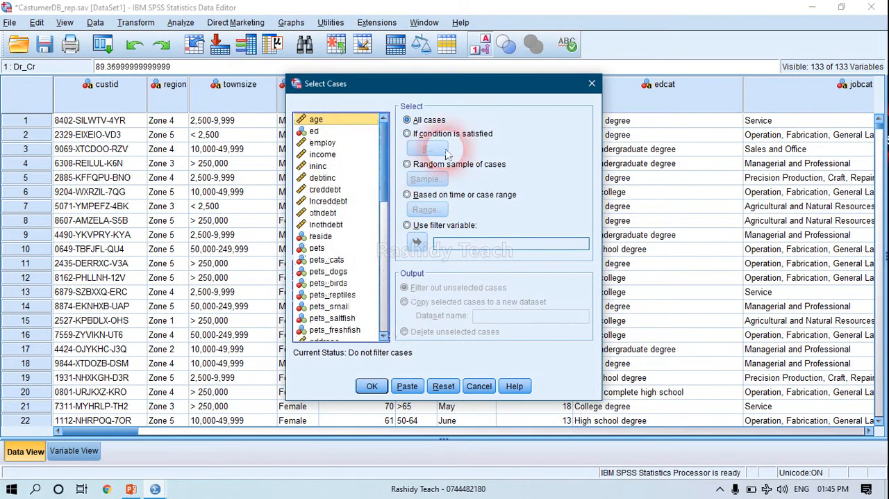
click(590, 84)
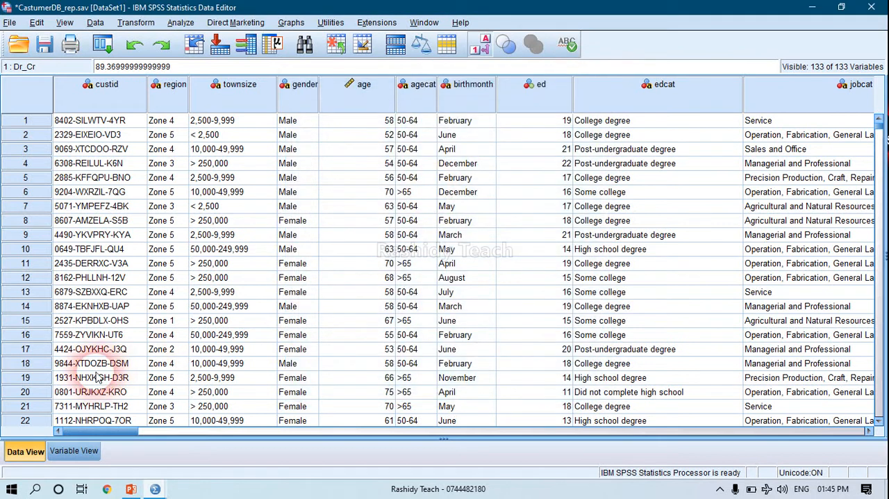
Define value labels for the gender variable: 0 = Male and 1 = Female.
click(74, 450)
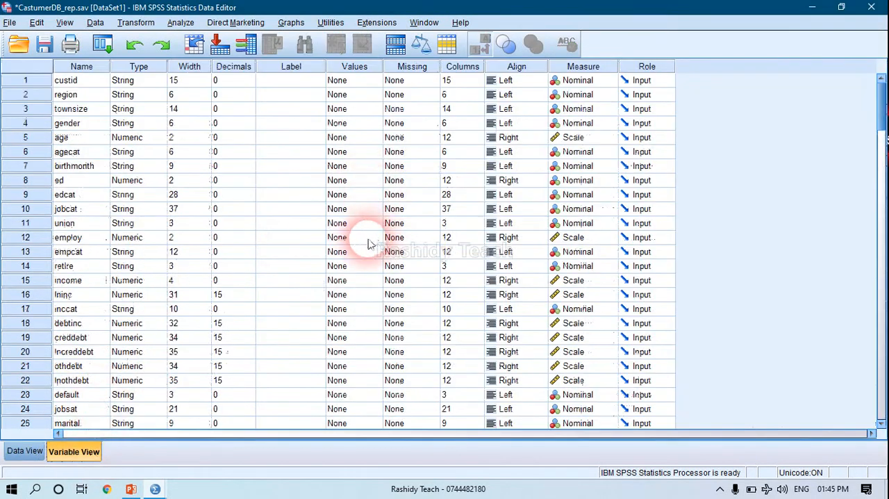
click(25, 451)
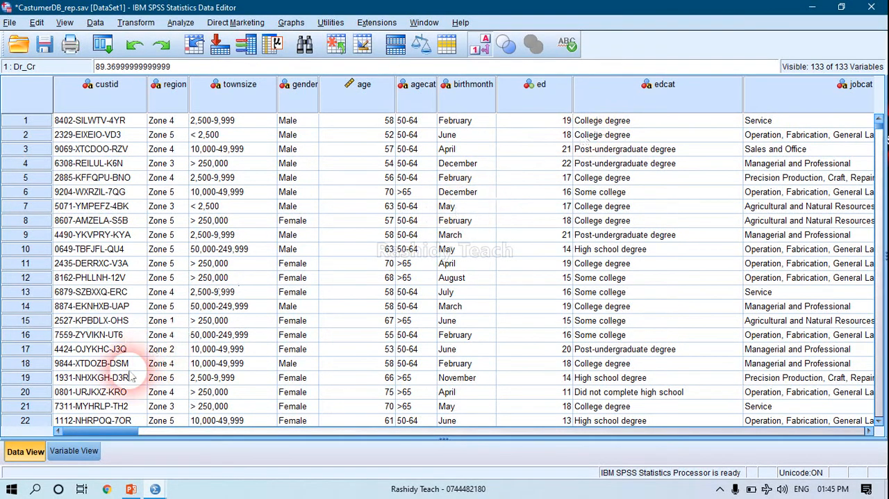
click(85, 452)
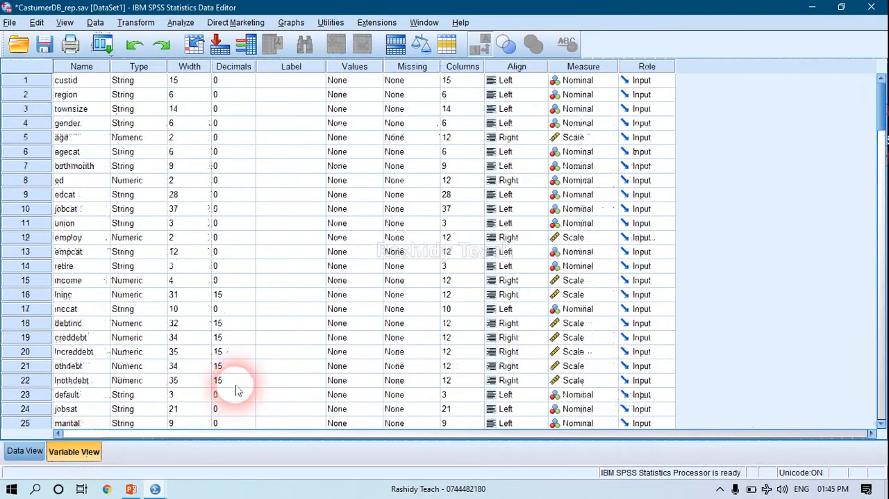
click(76, 127)
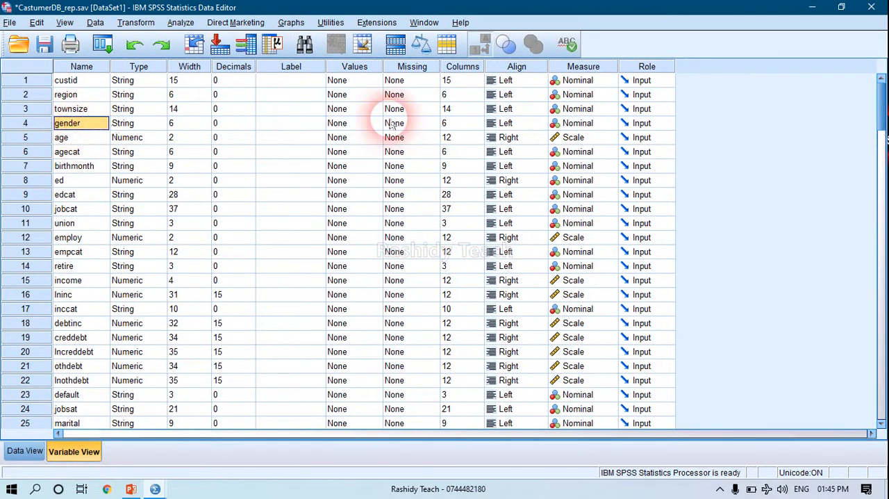
click(366, 125)
click(375, 124)
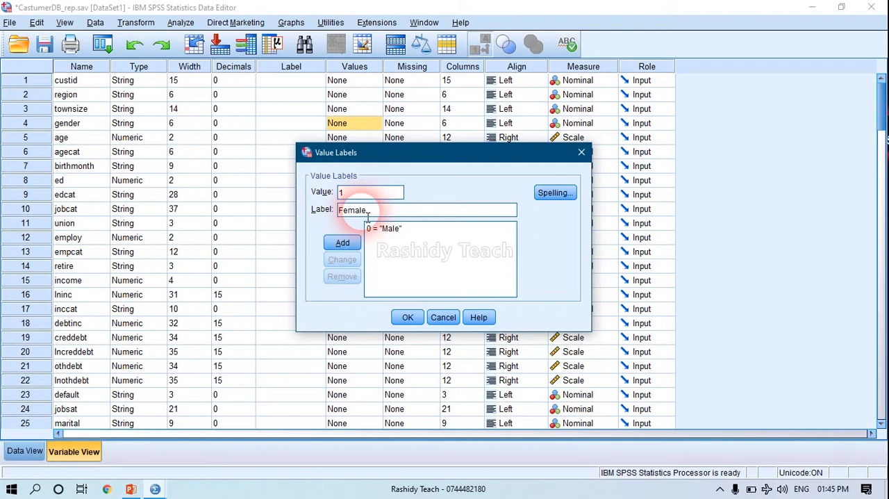
click(406, 316)
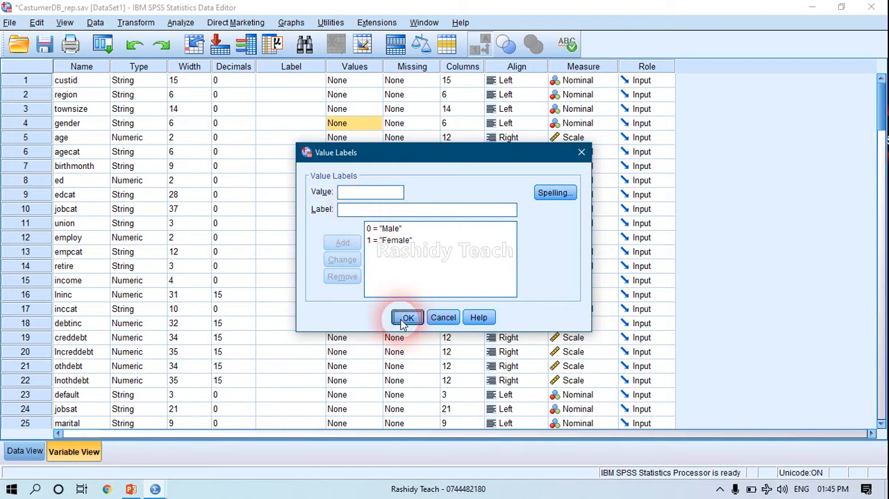
click(229, 95)
click(95, 22)
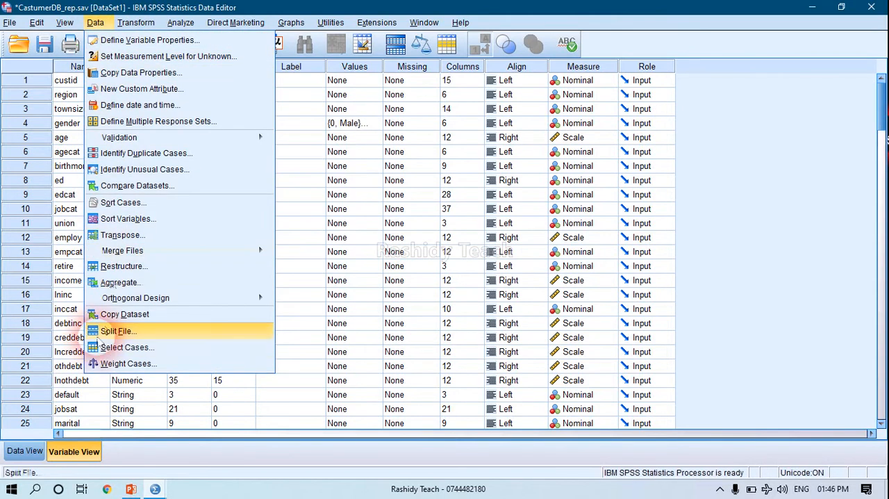
click(113, 332)
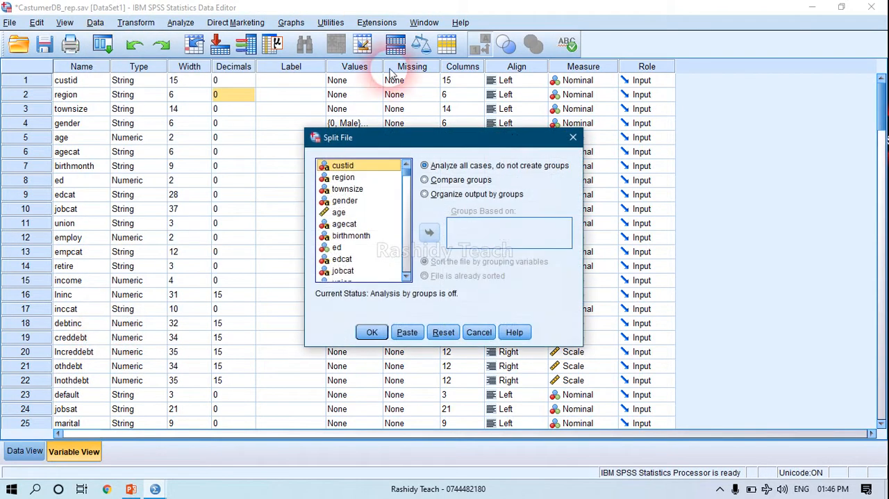
click(577, 142)
Reopen Select Cases, move the dialog clear of the gender row, and check the list of available variables.
click(95, 22)
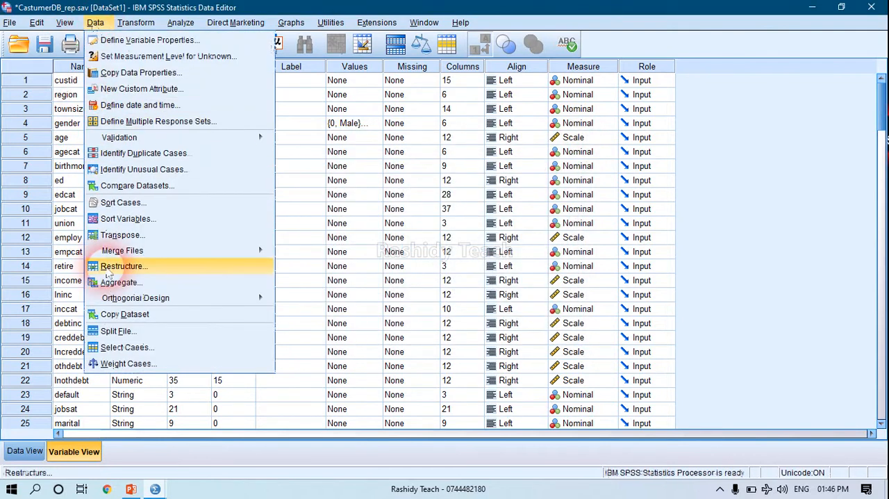
click(120, 345)
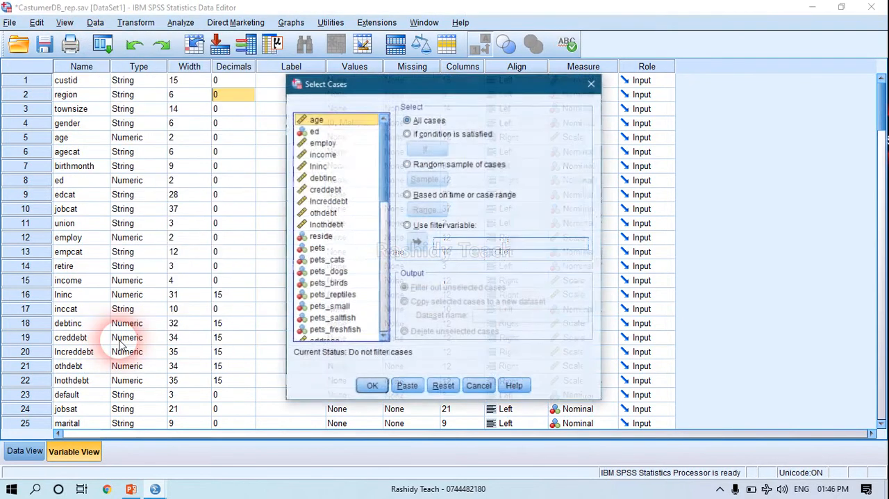
click(321, 143)
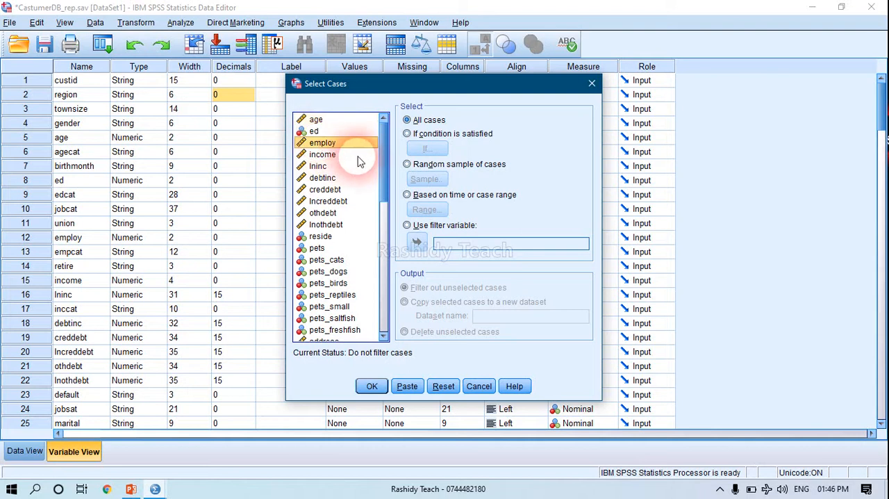
drag(386, 176, 386, 153)
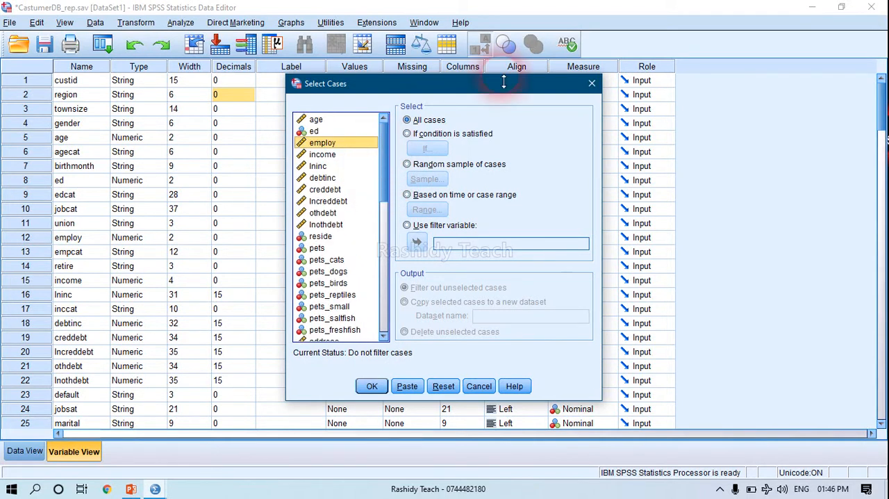
drag(504, 82, 395, 181)
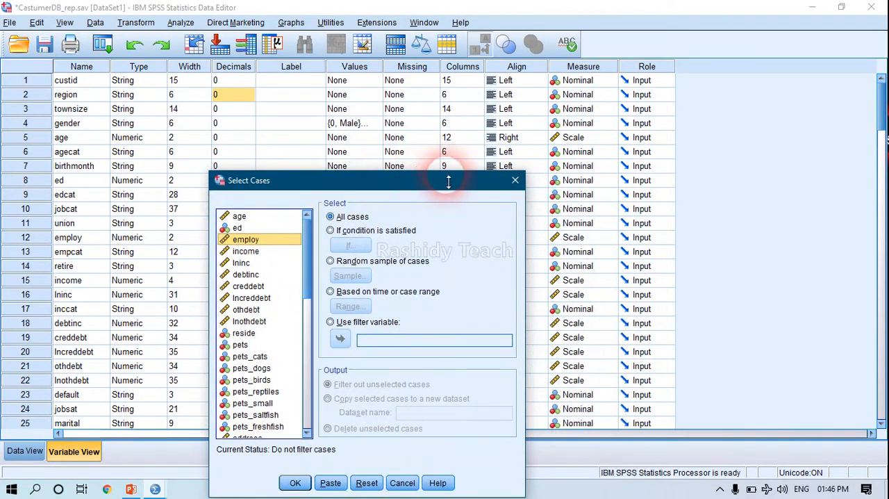
drag(409, 191, 396, 139)
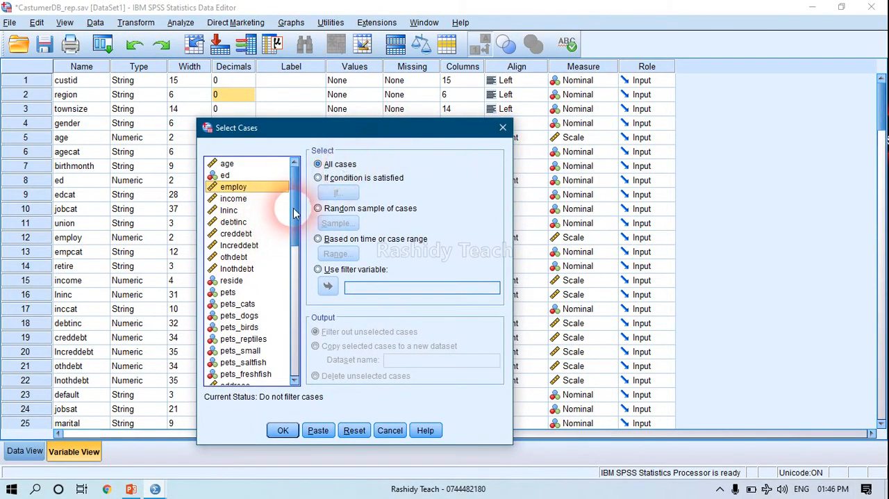
drag(295, 219, 294, 187)
Examine the condition editor for selecting cases if a condition is satisfied, and close Select Cases without applying anything.
click(250, 175)
click(327, 178)
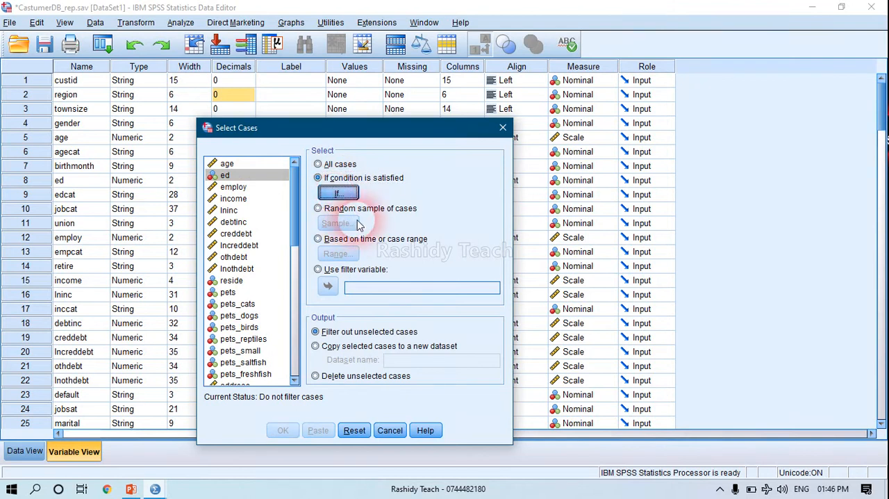
click(330, 193)
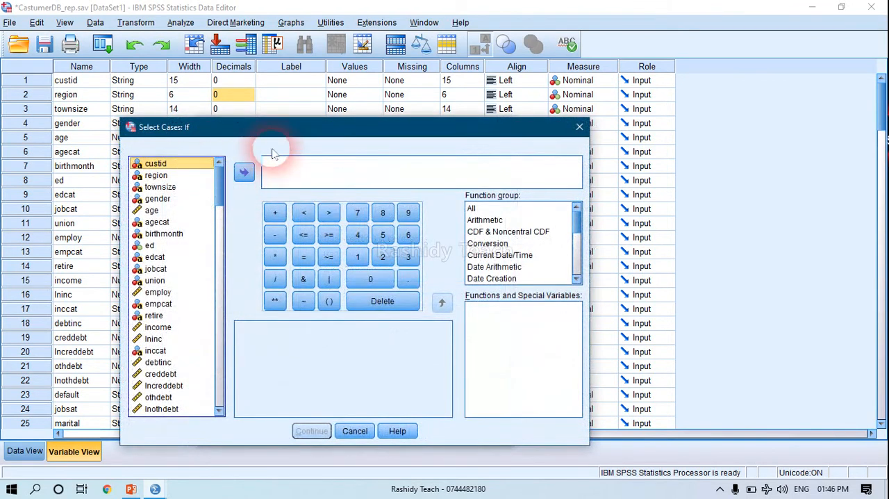
drag(202, 127, 216, 153)
click(593, 153)
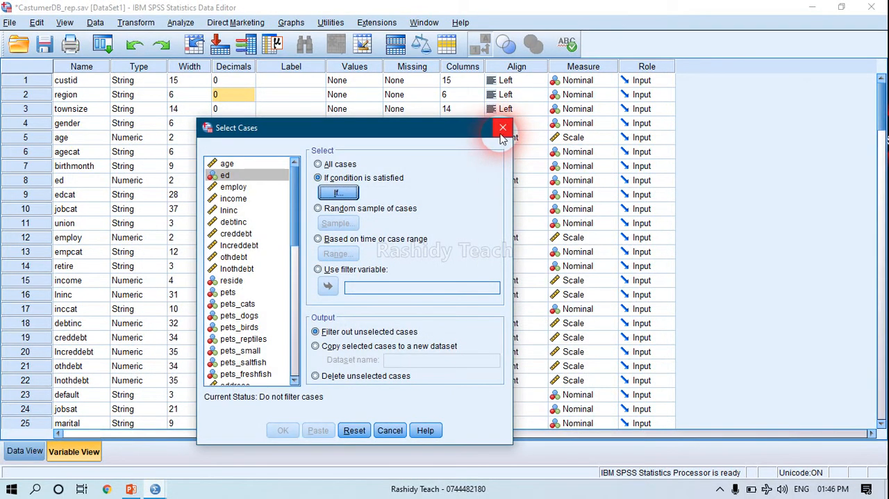
click(503, 129)
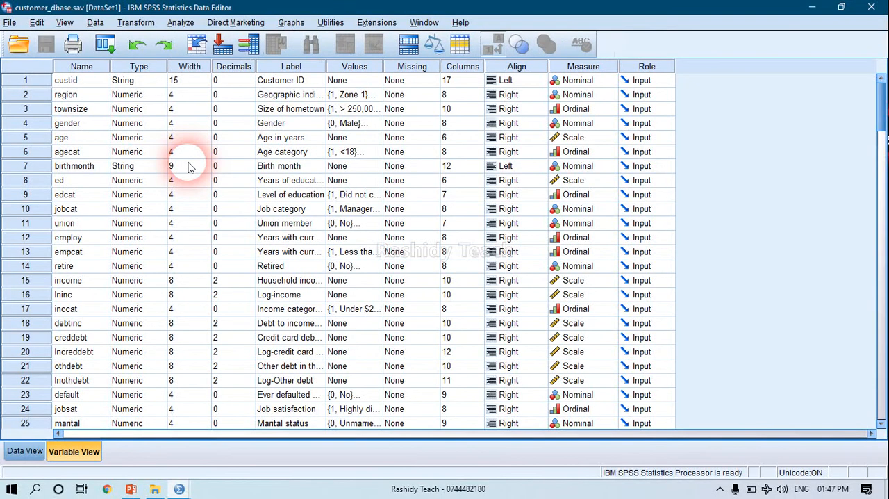
Check the definition of the gender variable in customer_dbase.sav, and return to the data rows.
click(70, 453)
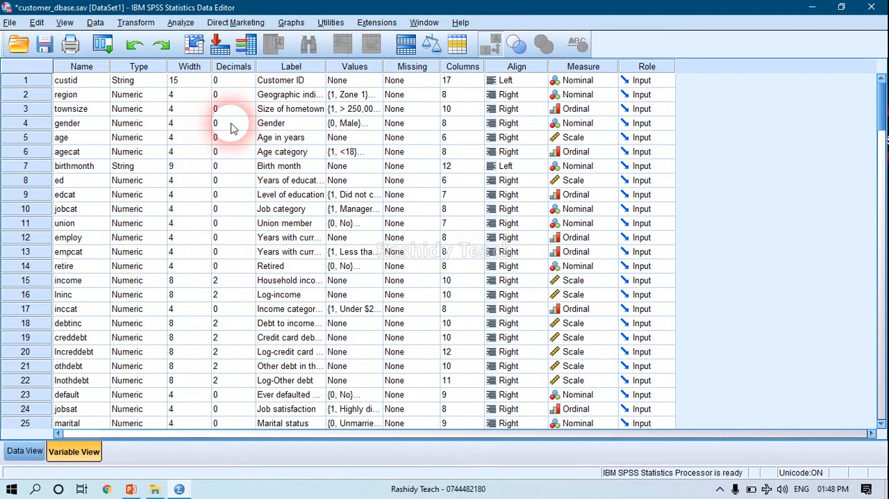
click(279, 125)
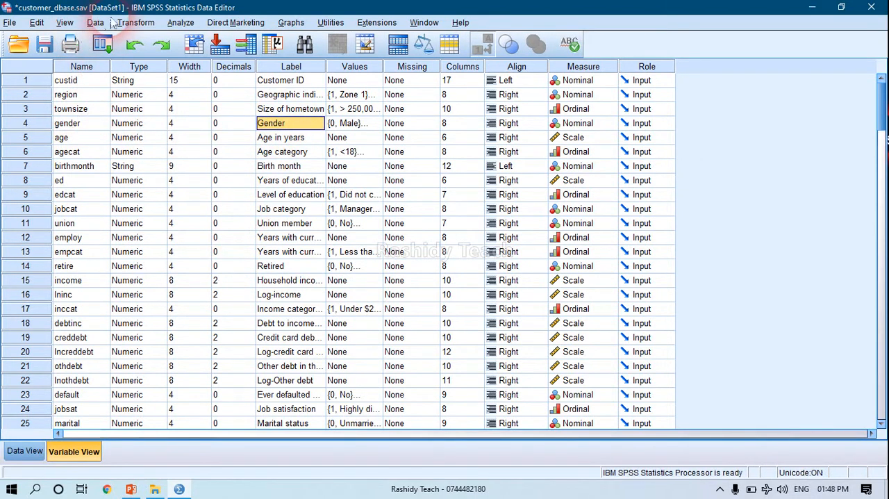
click(24, 451)
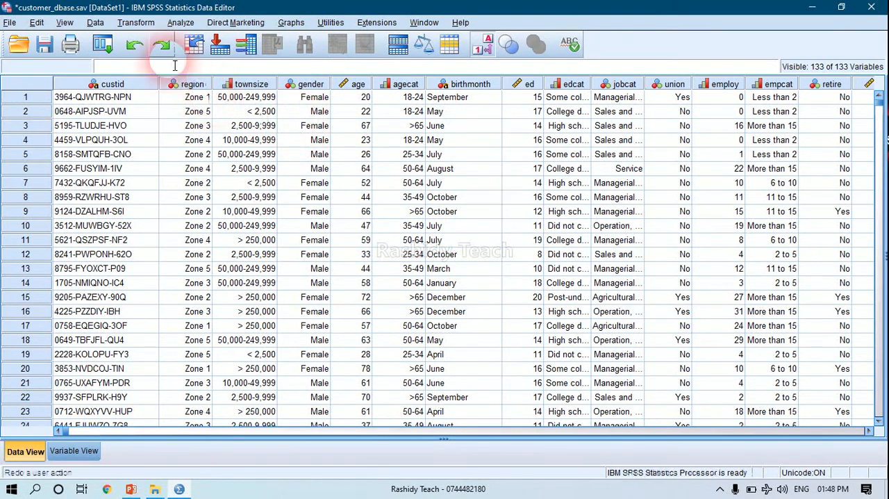
Filter the dataset to the cases satisfying gender = 1, filtering out unselected cases, and minimize the output log window.
click(95, 23)
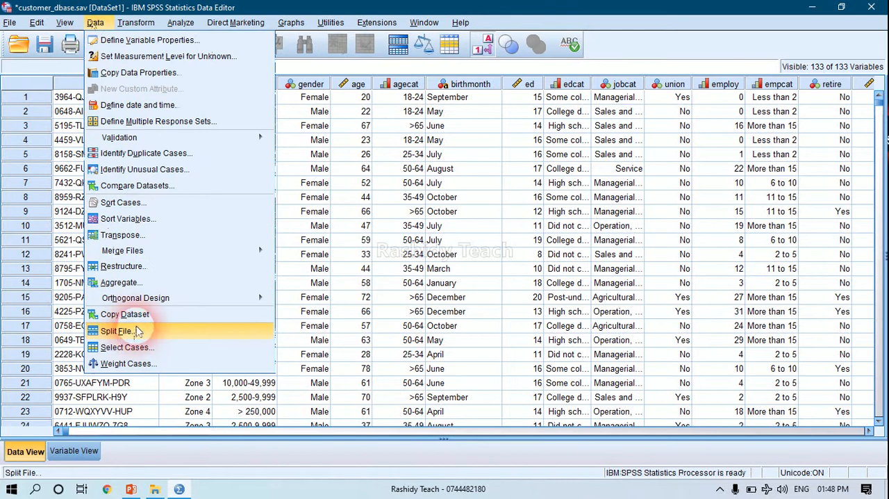
click(118, 346)
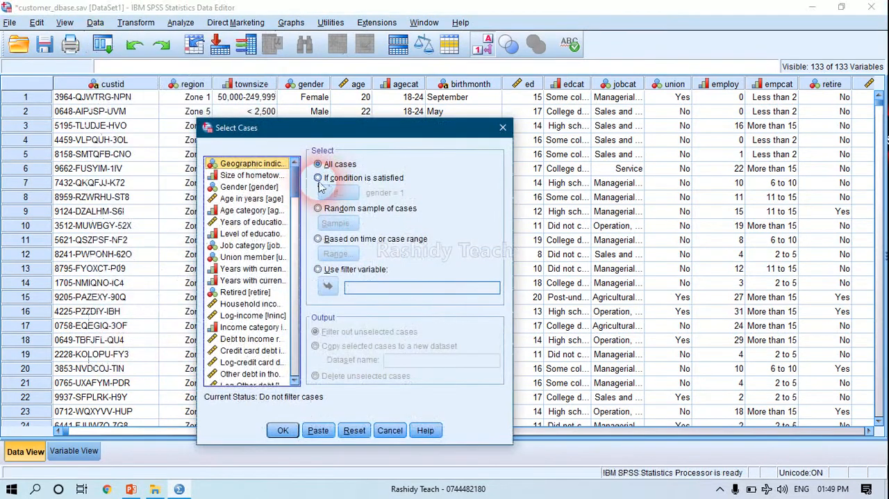
click(318, 178)
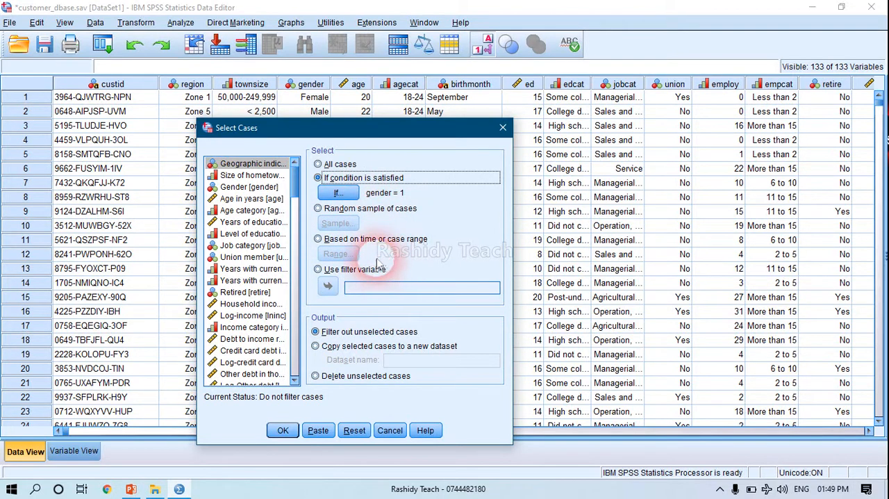
click(335, 193)
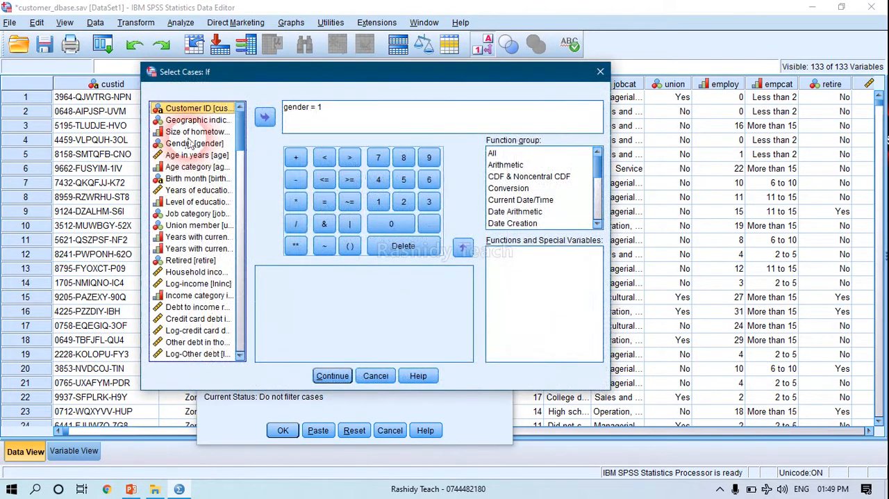
scroll(236, 113, down, 1)
scroll(236, 111, up, 1)
click(190, 144)
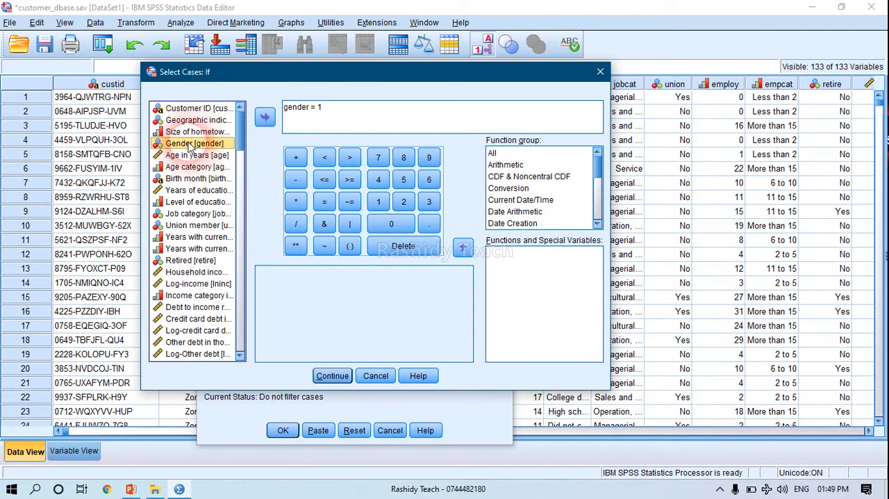
click(306, 125)
click(334, 116)
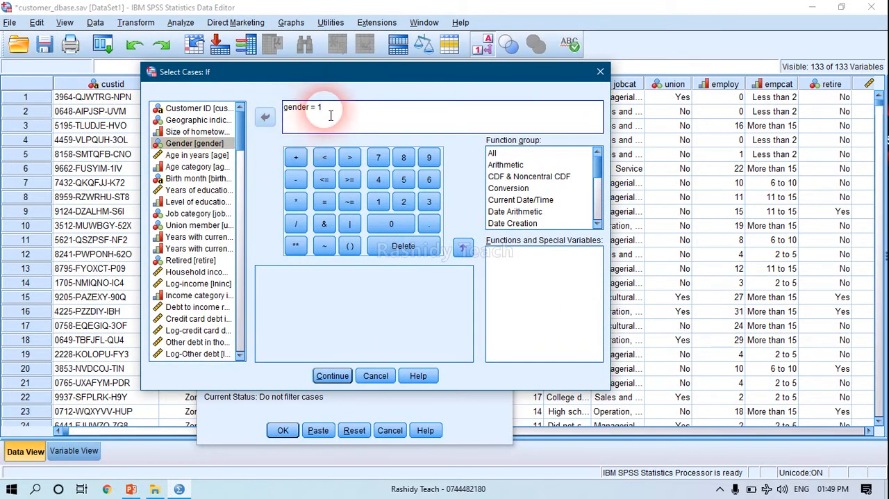
click(327, 375)
click(284, 429)
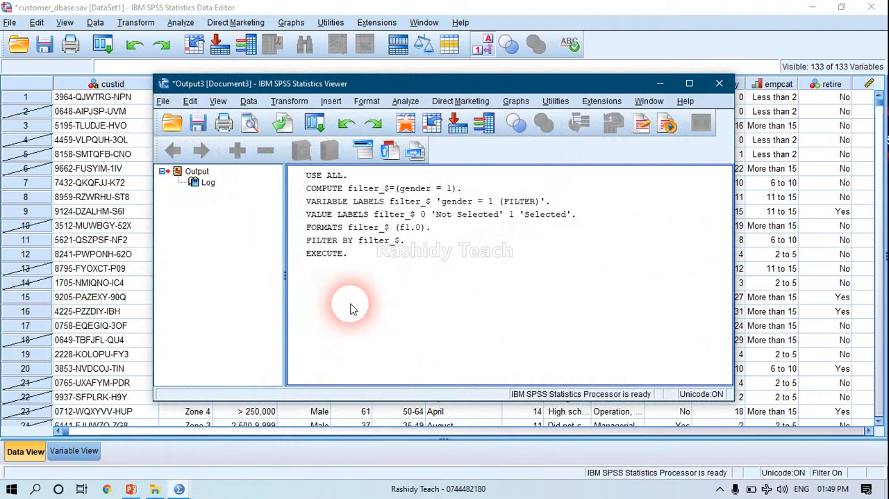
click(660, 83)
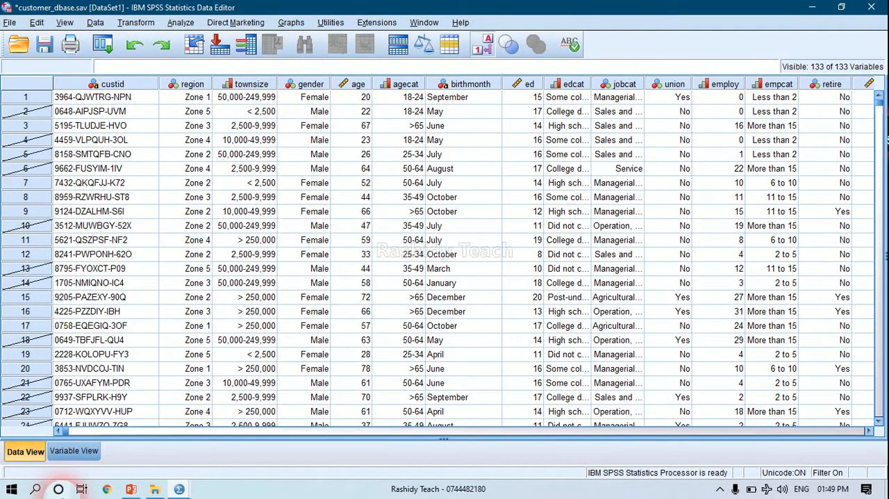
Check the value labels of the gender variable without changing them, and return to the data rows.
click(75, 451)
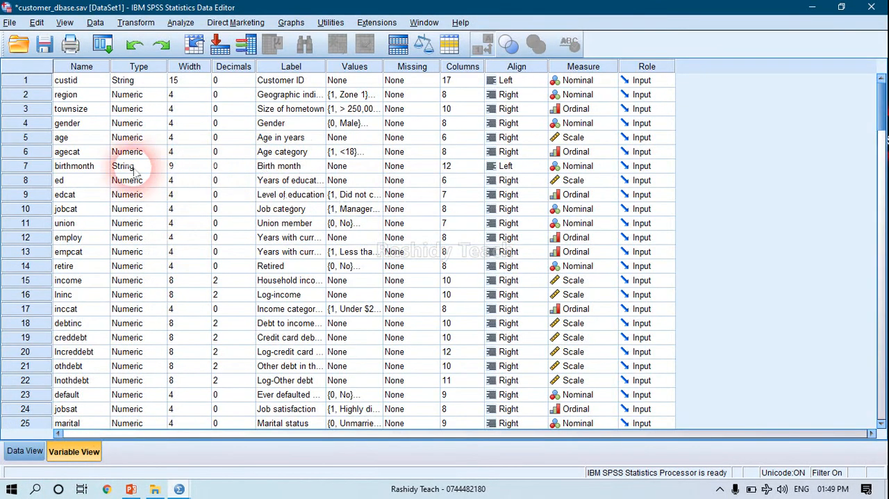
click(351, 123)
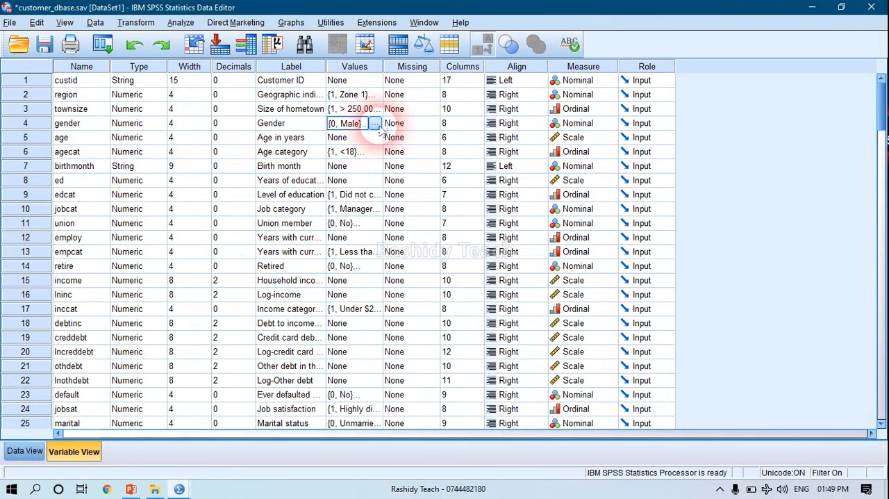
click(376, 123)
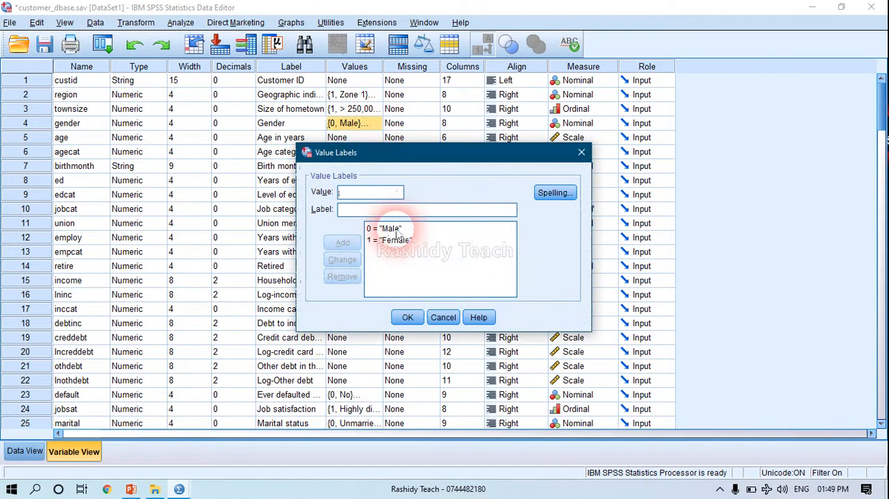
click(442, 318)
click(25, 451)
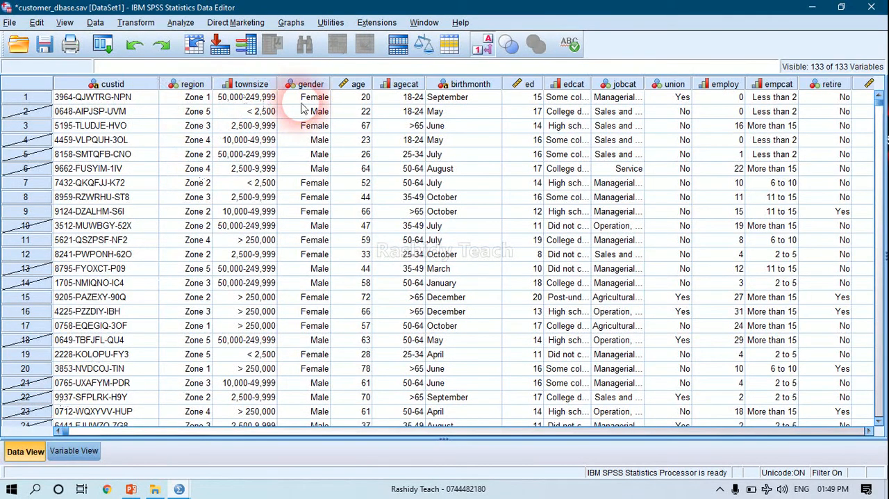
click(95, 22)
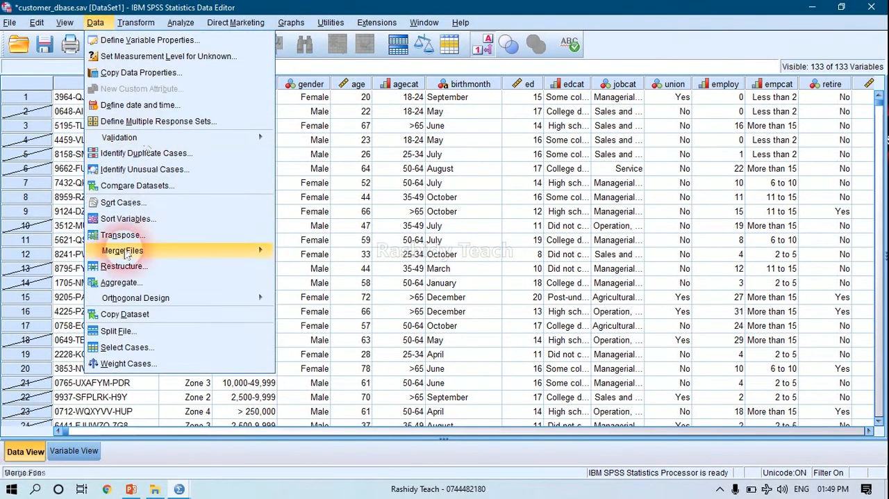
click(125, 347)
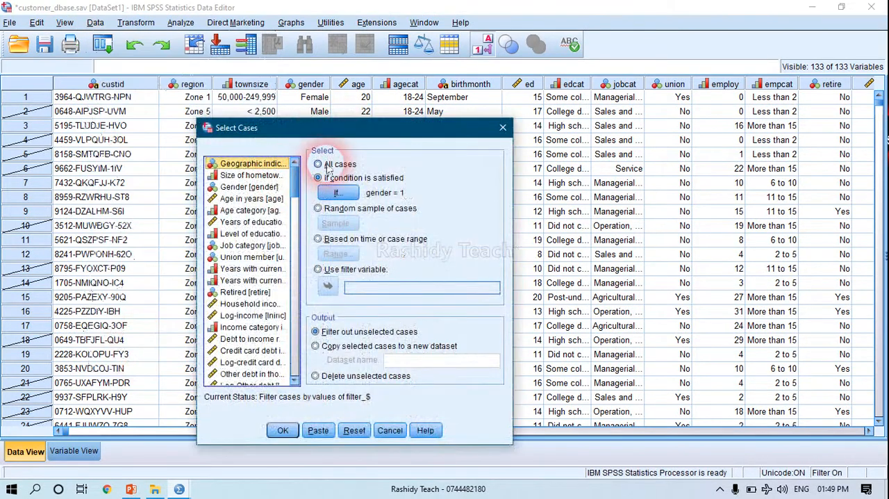
click(320, 164)
click(318, 178)
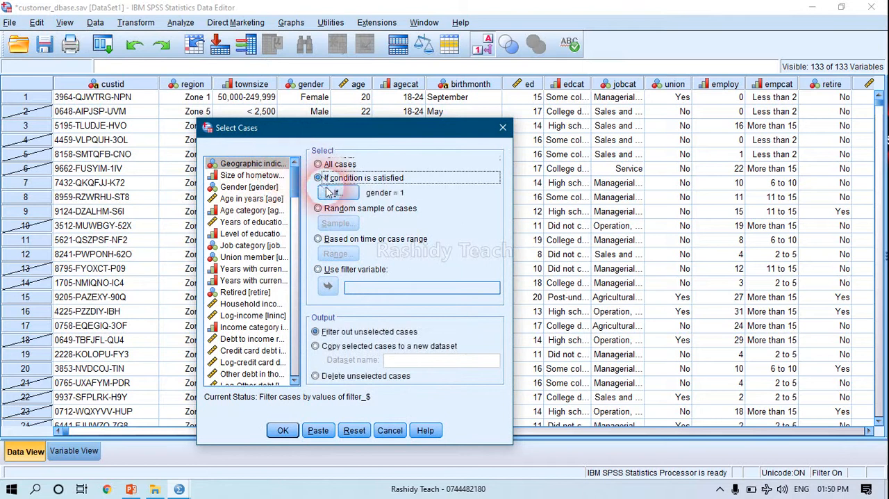
click(334, 192)
drag(331, 107, 239, 108)
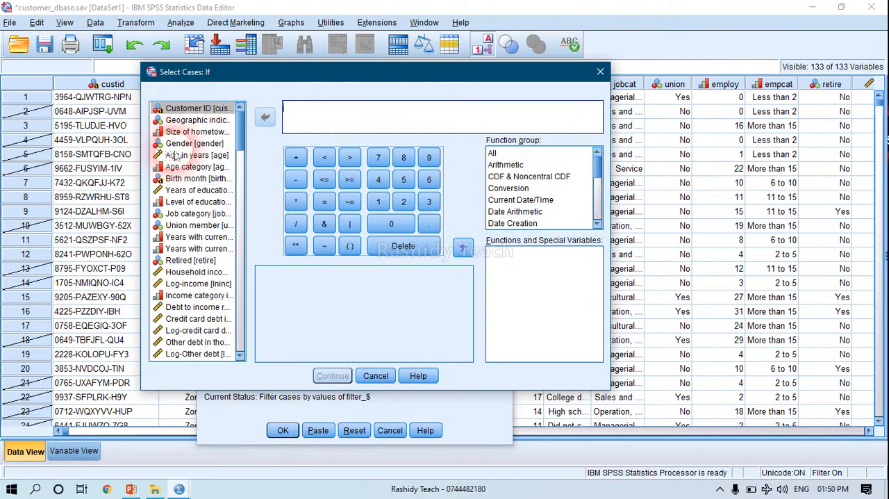
double_click(198, 202)
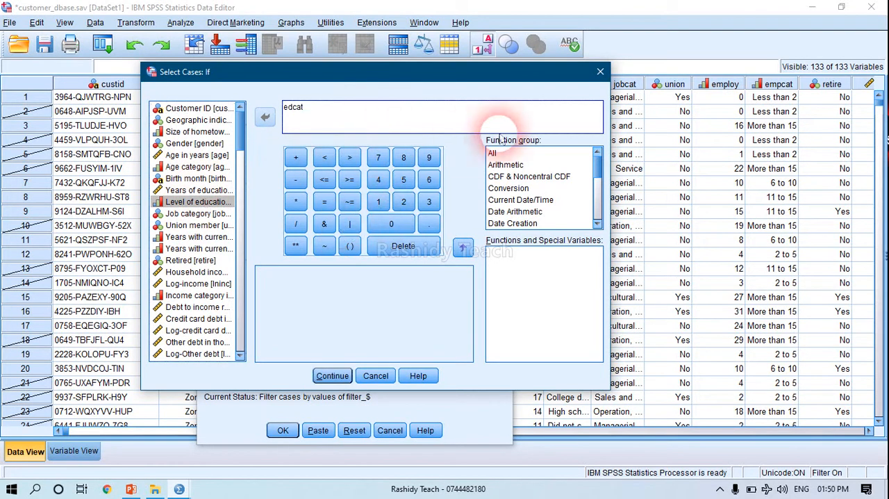
click(600, 73)
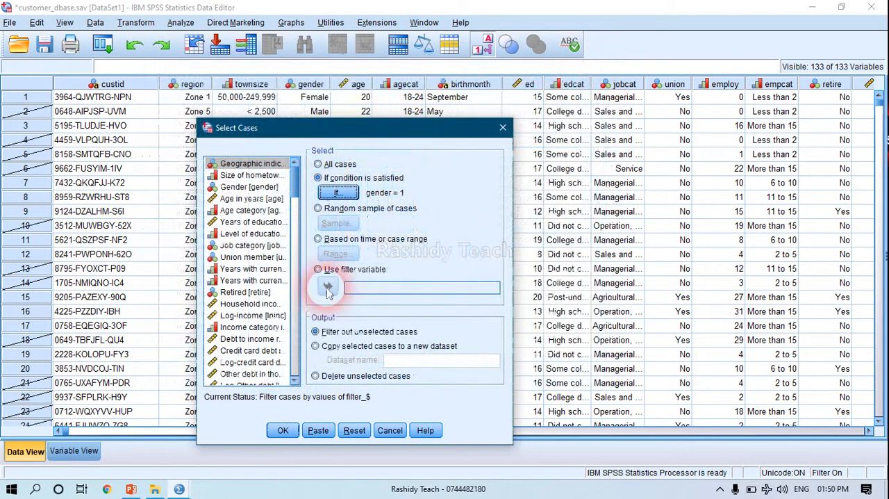
click(391, 429)
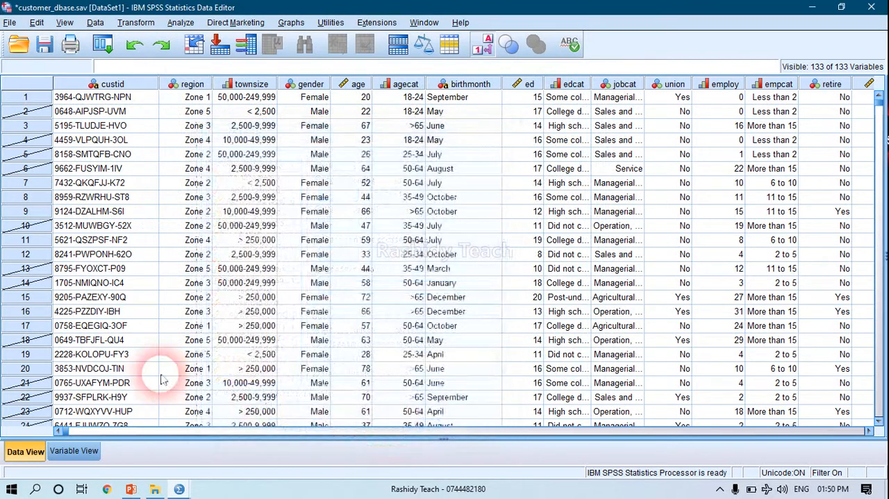
Check the value labels of the edcat (Level of education) variable, and close them without changes.
click(69, 451)
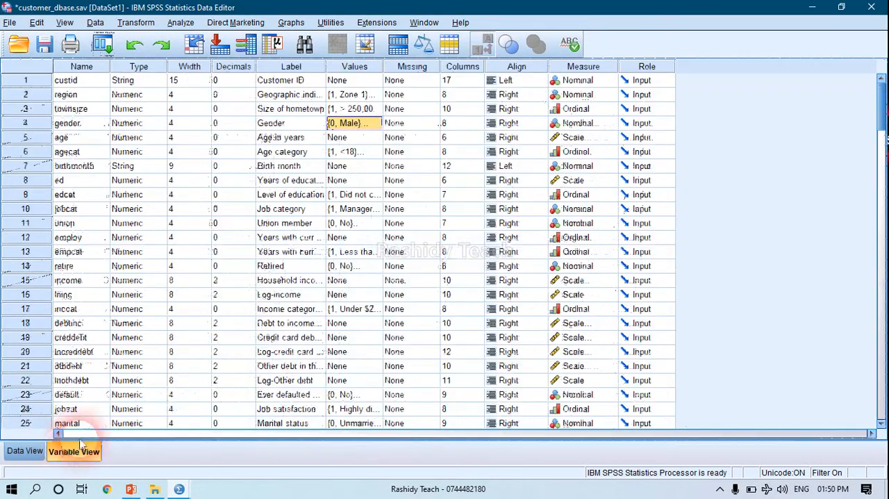
click(81, 195)
click(83, 182)
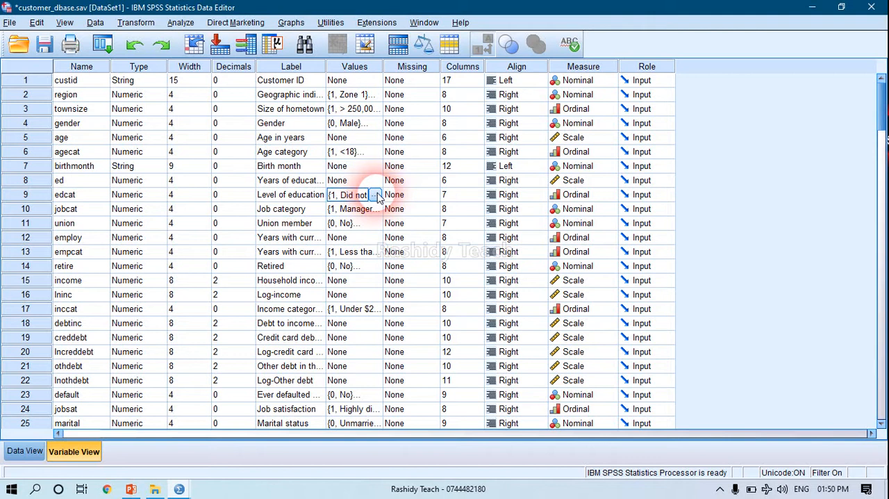
click(375, 196)
click(389, 229)
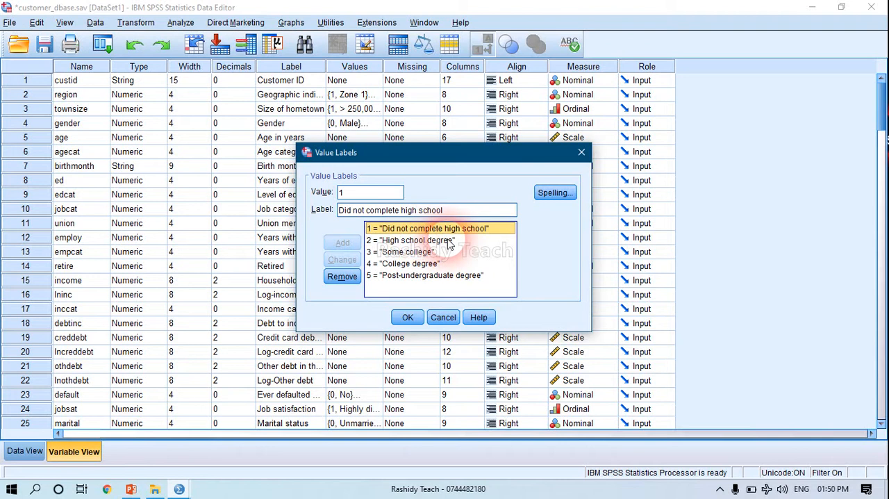
click(581, 152)
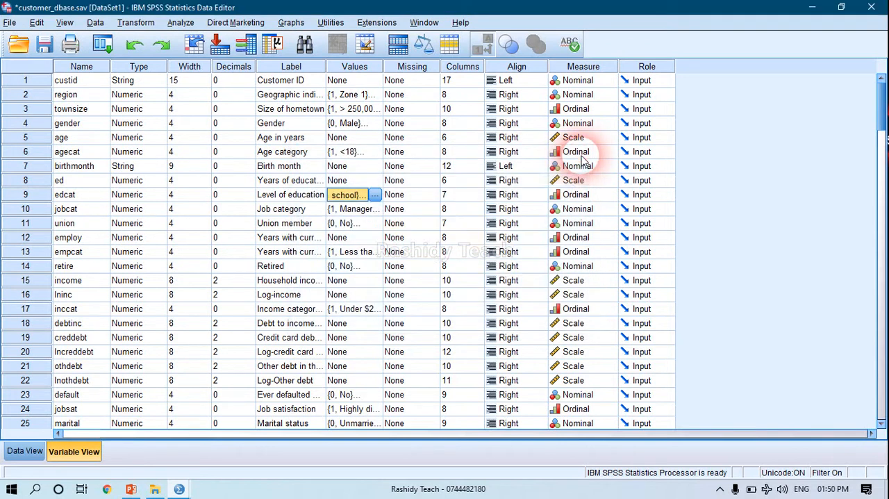
Replace the case selection condition with edcat = 1, apply the filter, and minimize the output log window.
click(95, 23)
click(128, 345)
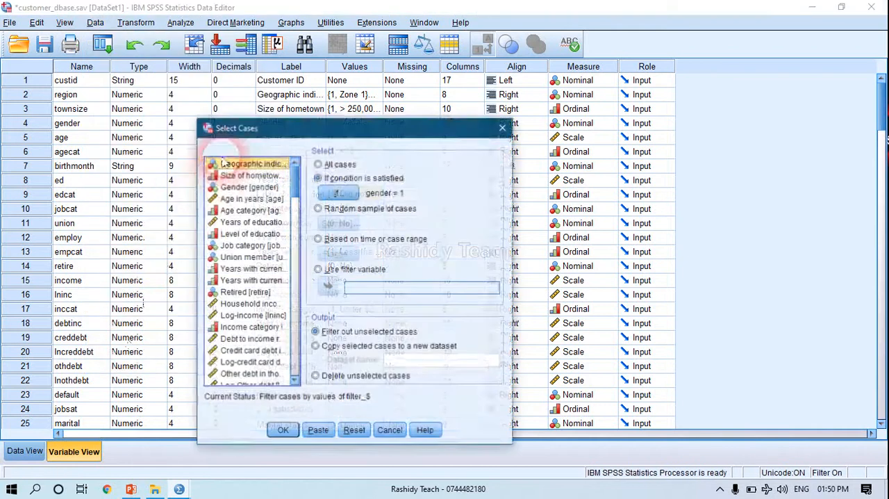
click(328, 196)
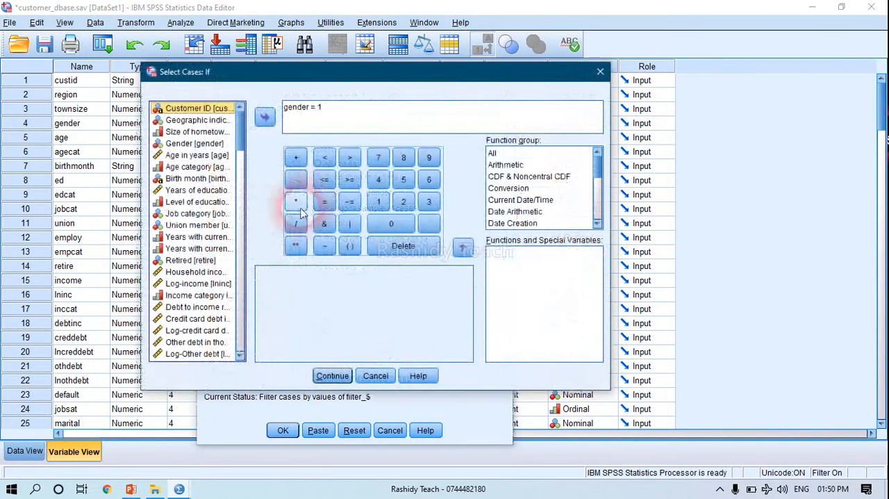
drag(351, 114, 282, 109)
key(Delete)
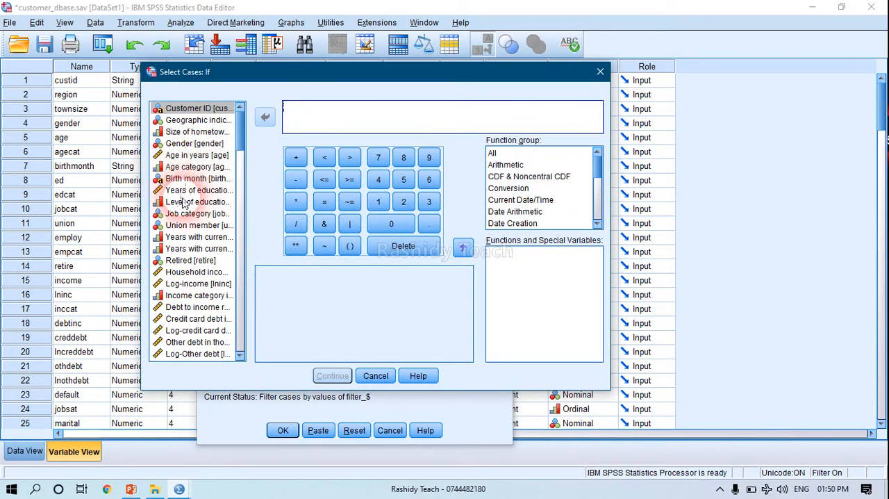
click(185, 205)
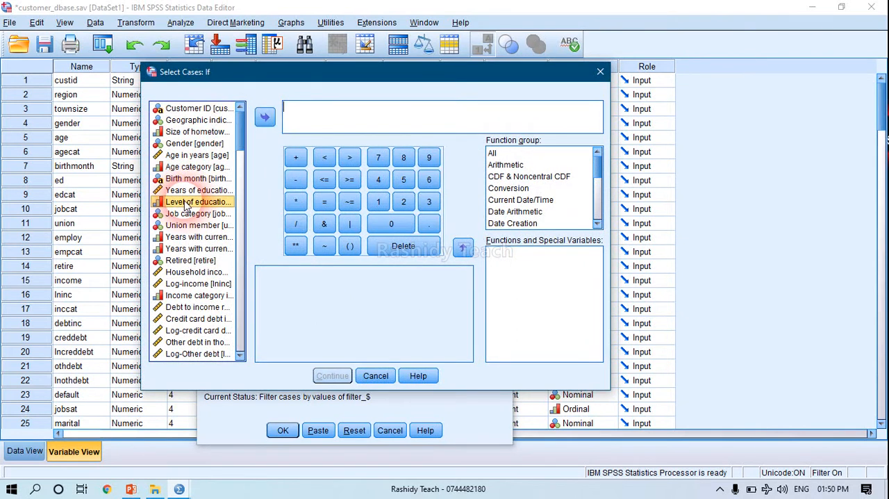
double_click(186, 203)
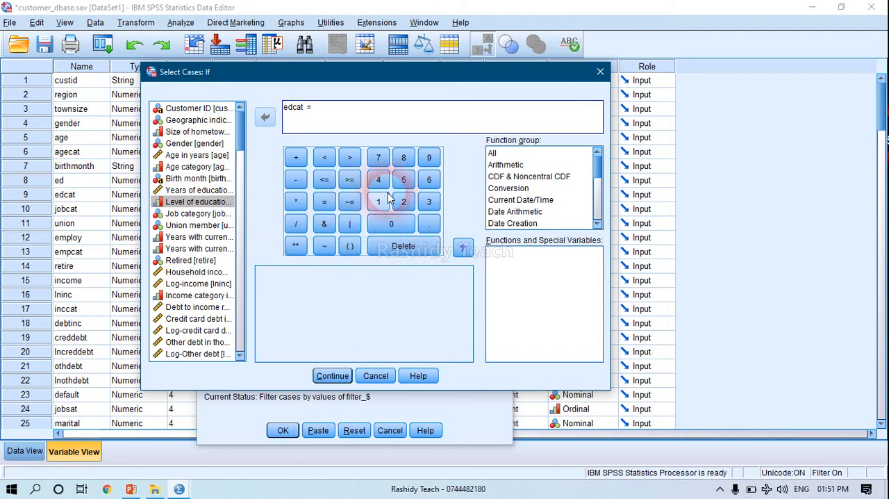
click(332, 375)
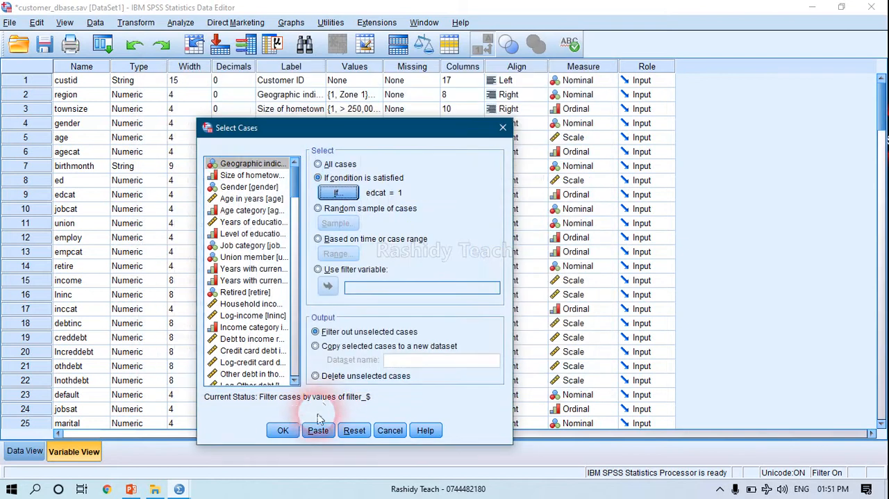
click(285, 430)
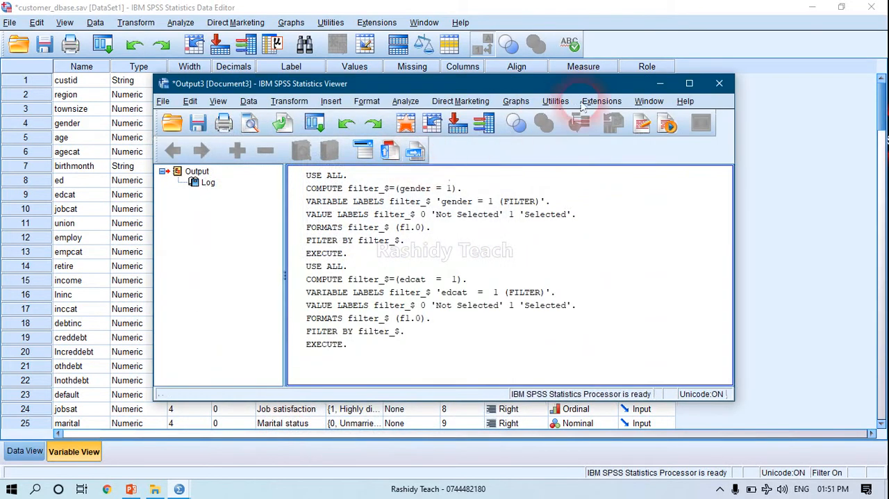
click(660, 85)
Return to the data rows and look through which cases the education filter has struck out.
scroll(238, 156, down, 20)
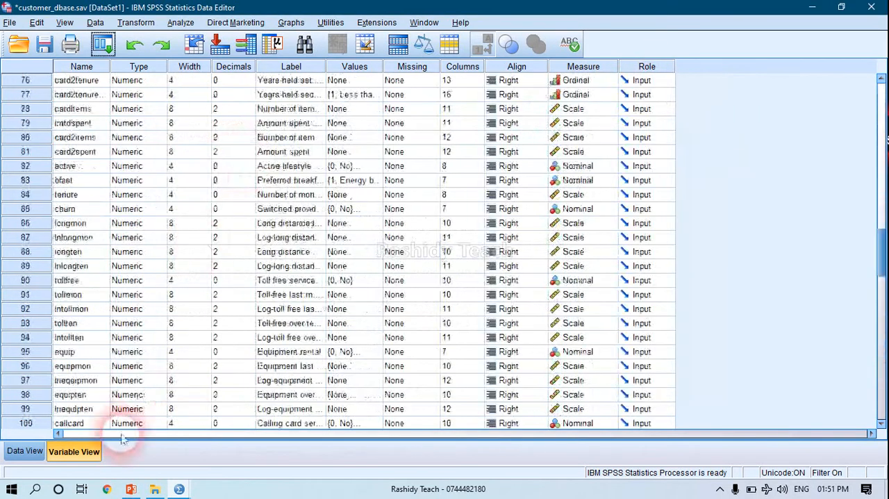
click(24, 451)
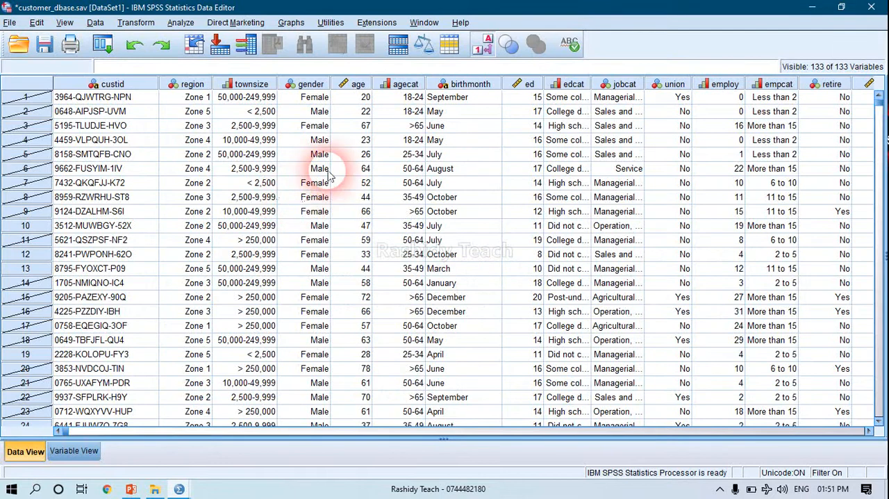
scroll(45, 169, down, 20)
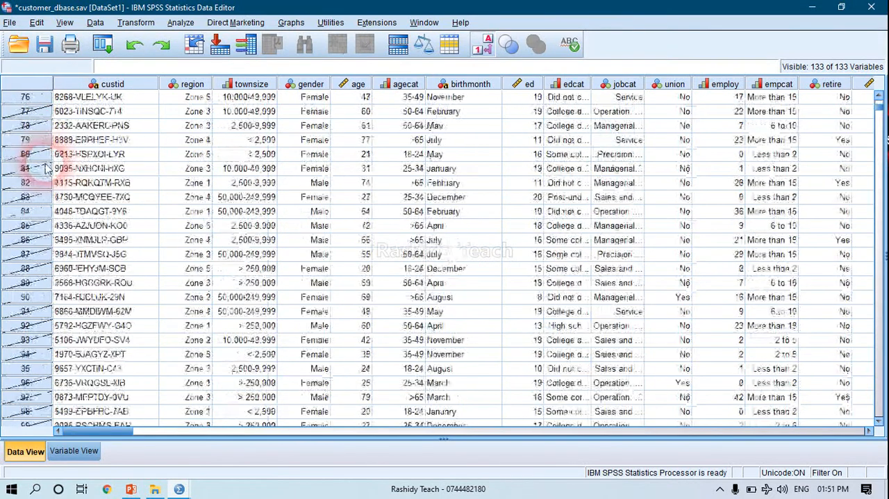
scroll(45, 168, up, 20)
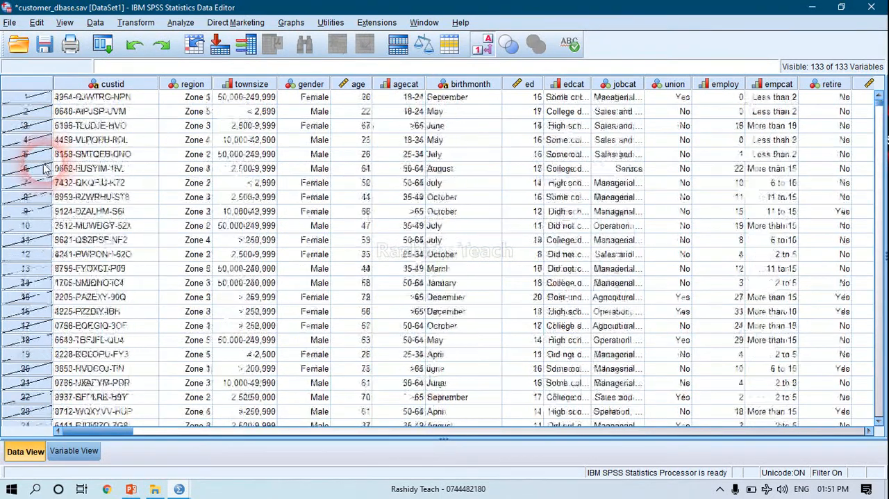
Widen the edcat column enough to show its full labels, and compare them with the struck-out cases.
click(403, 85)
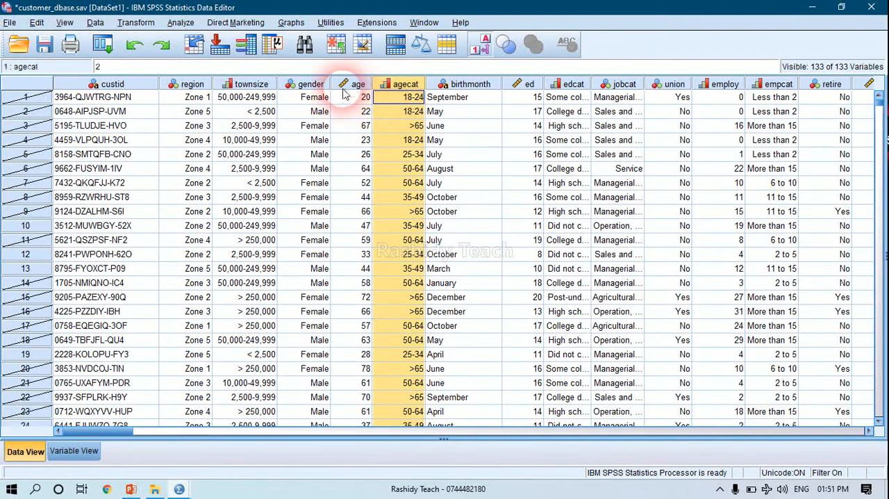
click(556, 84)
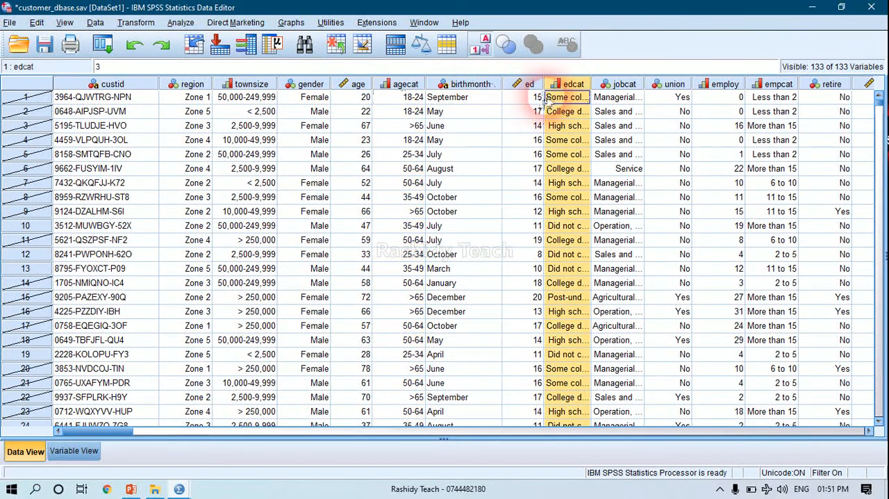
drag(547, 84, 705, 84)
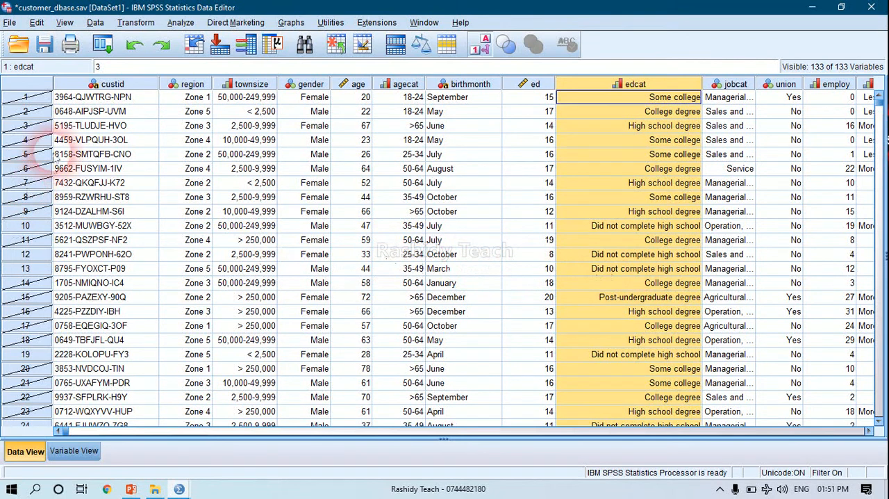
scroll(62, 243, down, 15)
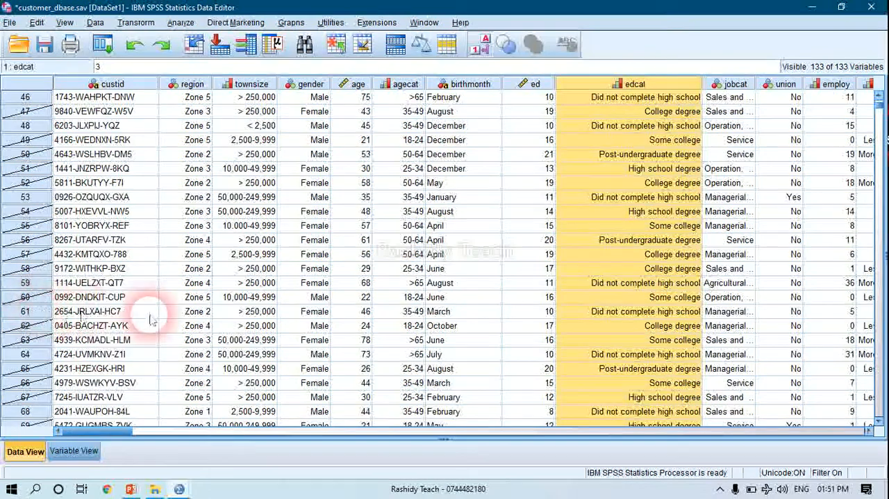